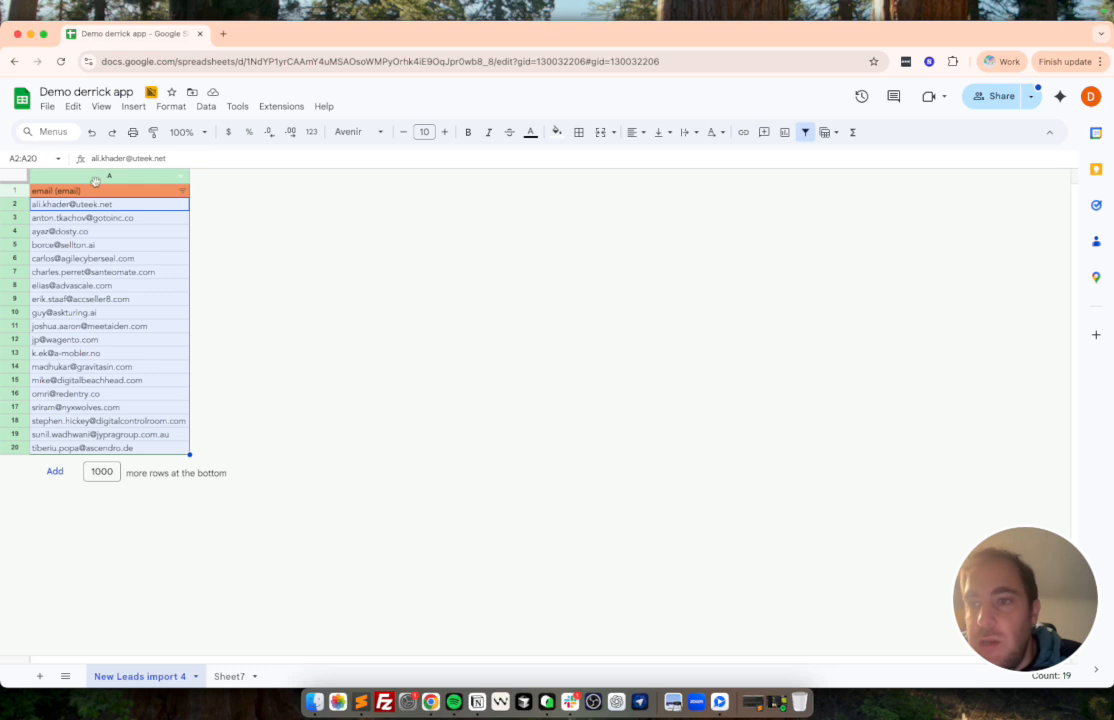
left_click_drag(138, 192, 133, 559)
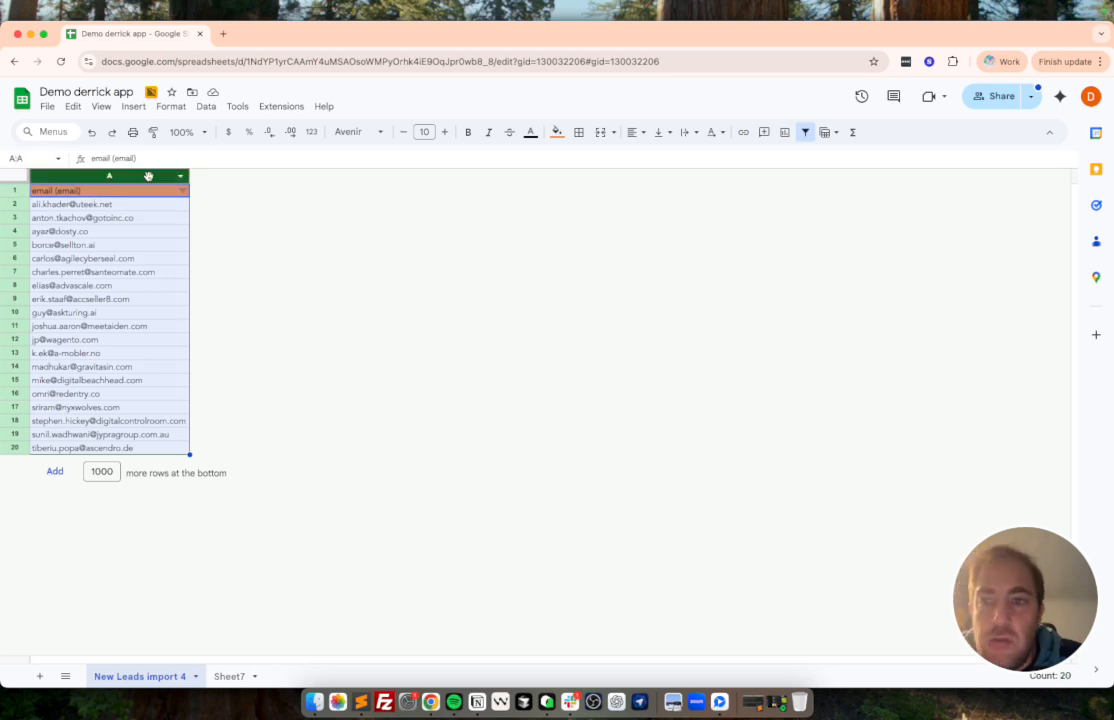
right_click(150, 176)
left_click(273, 303)
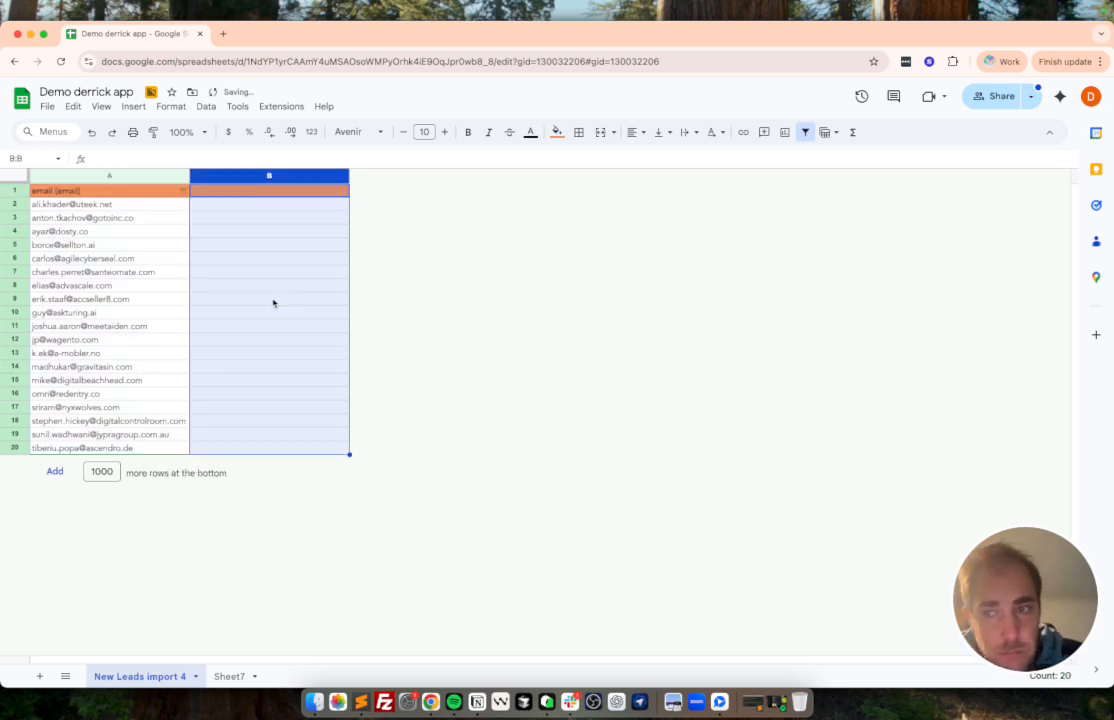
right_click(281, 176)
left_click(340, 318)
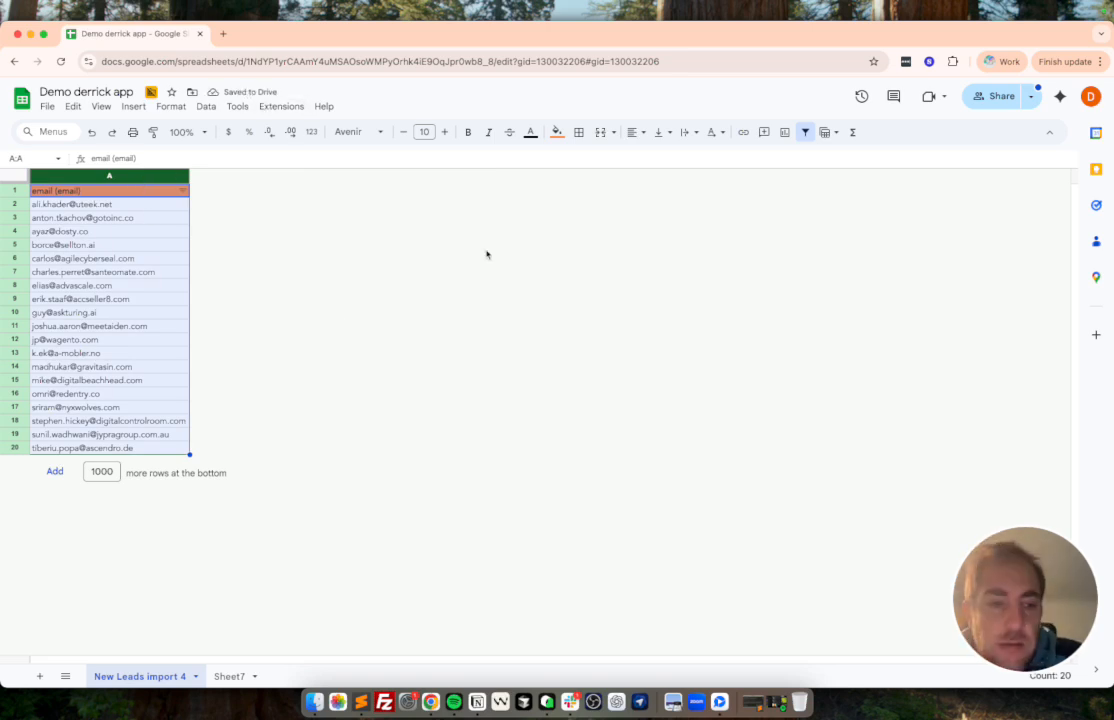
Search Google for "google workspace marketplace" in a new browser tab and open the Marketplace site from the results.
left_click(224, 36)
type("goo")
key("Return")
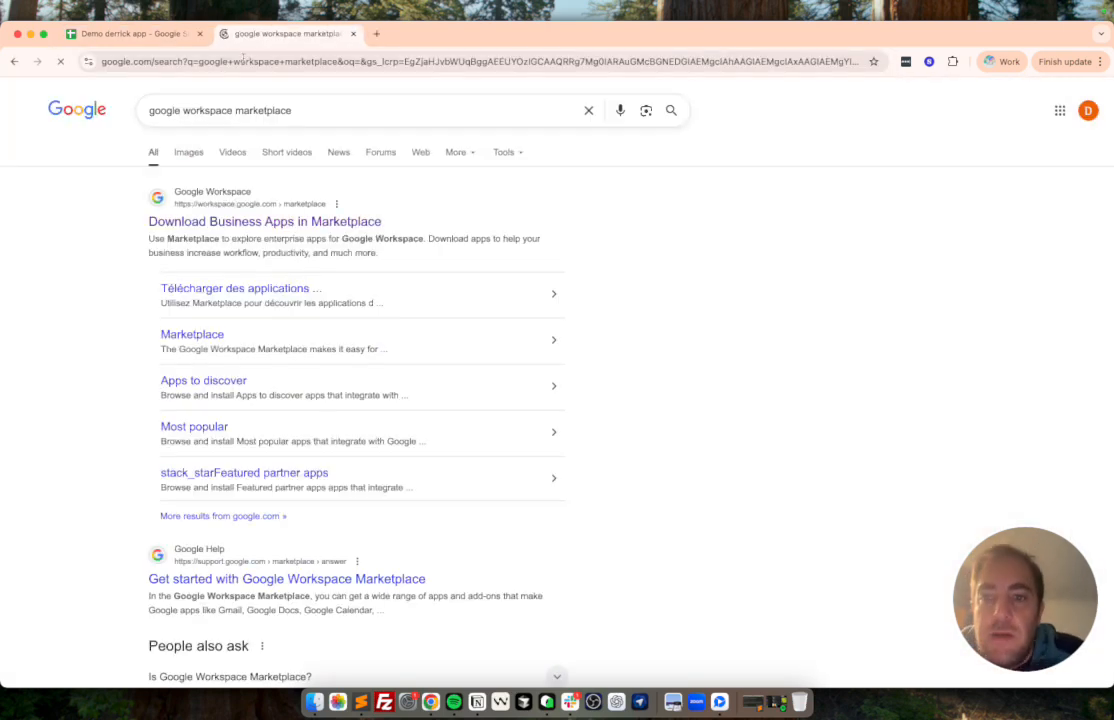
left_click_drag(117, 225, 323, 228)
left_click(309, 226)
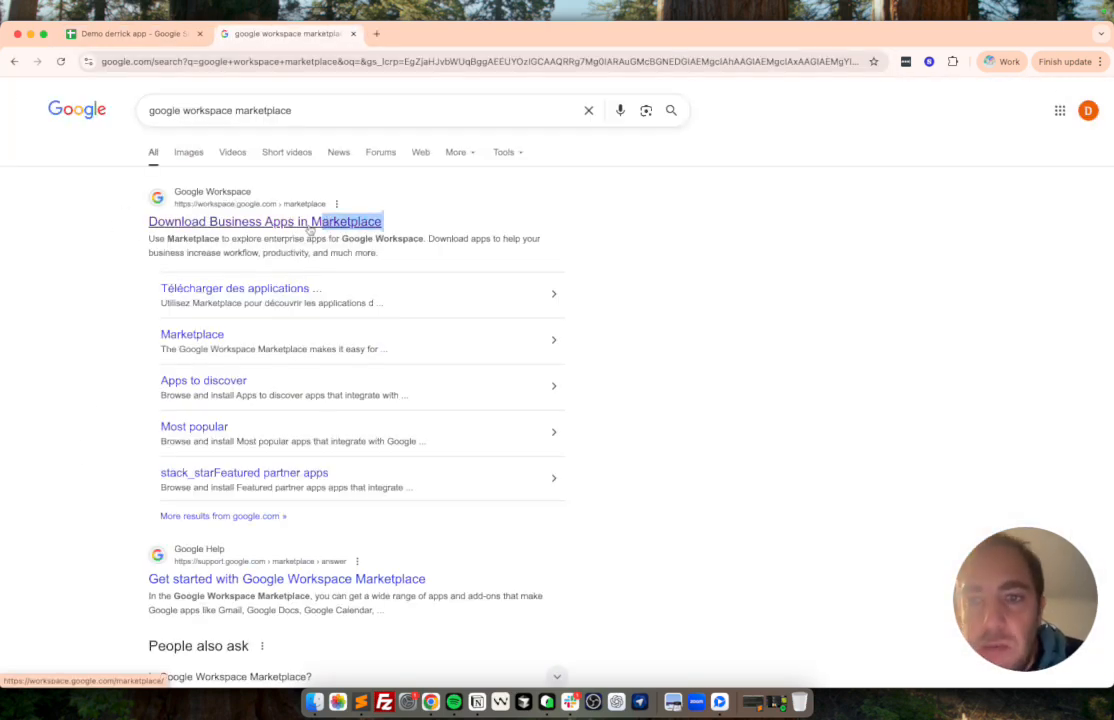
Search the Marketplace for "derrick" and open the listing of the "LinkedIn, Email, Phone Finder & IA — Derrick" add-on.
left_click(457, 101)
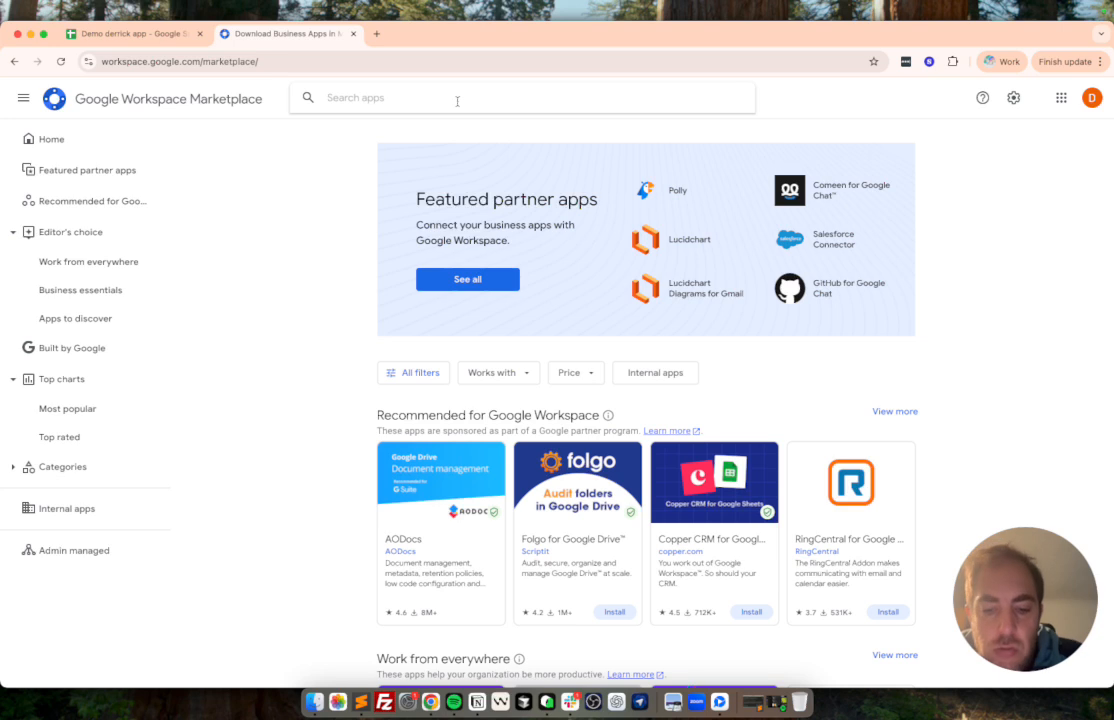
type("derrick")
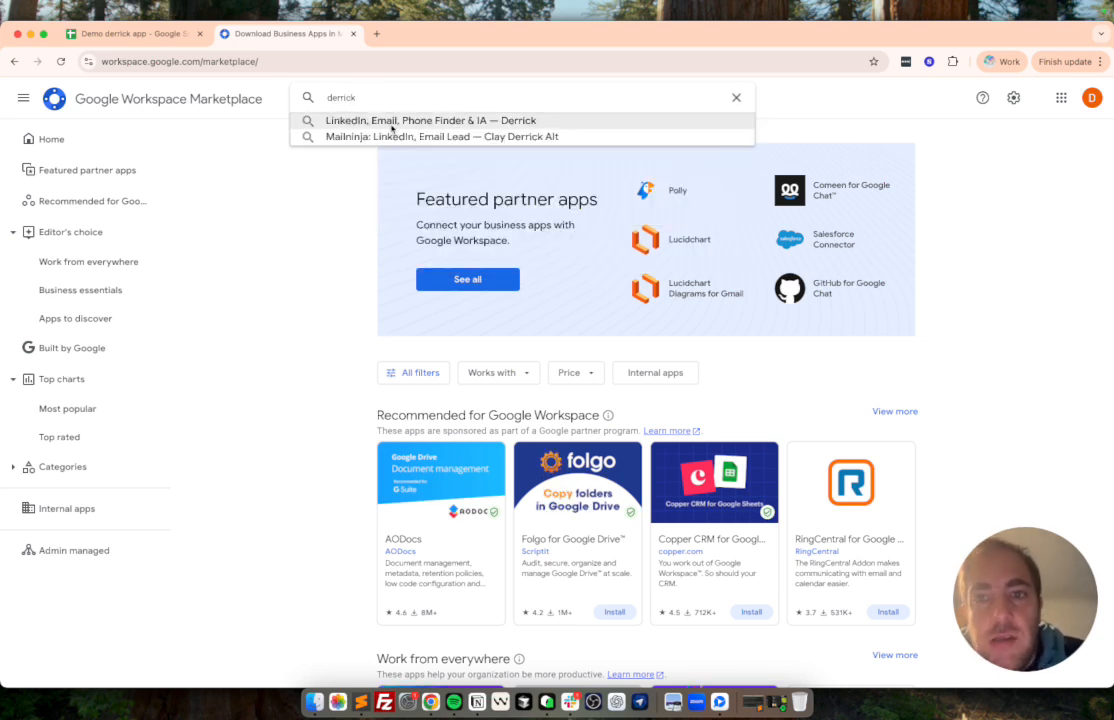
left_click(396, 125)
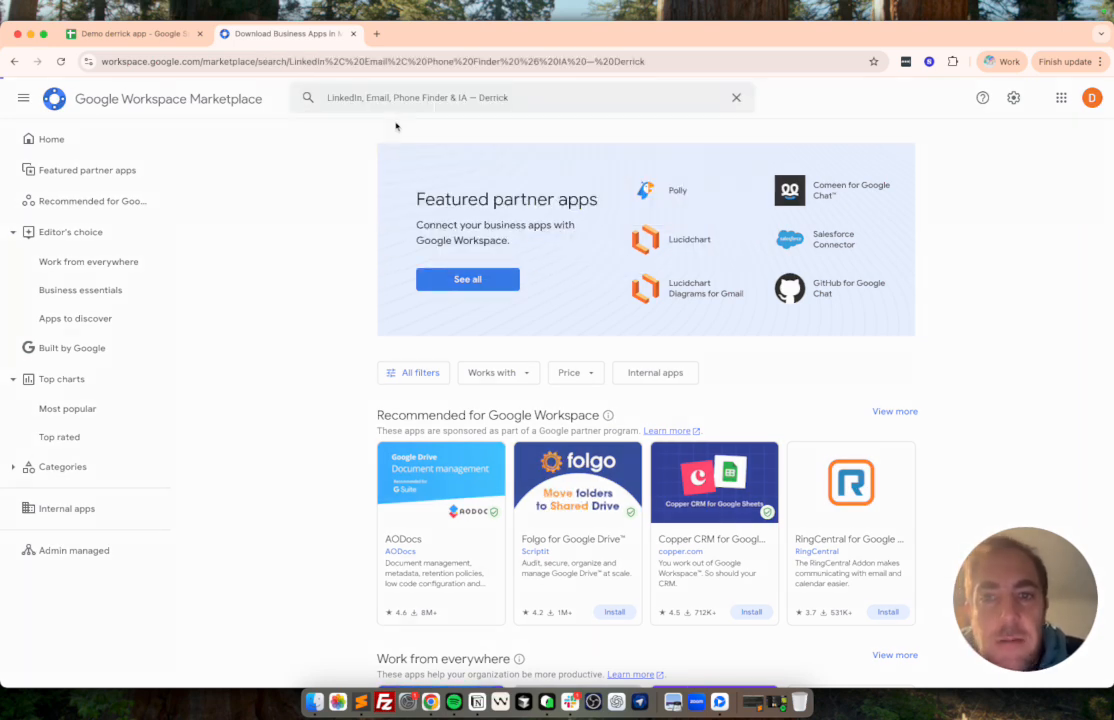
left_click(505, 258)
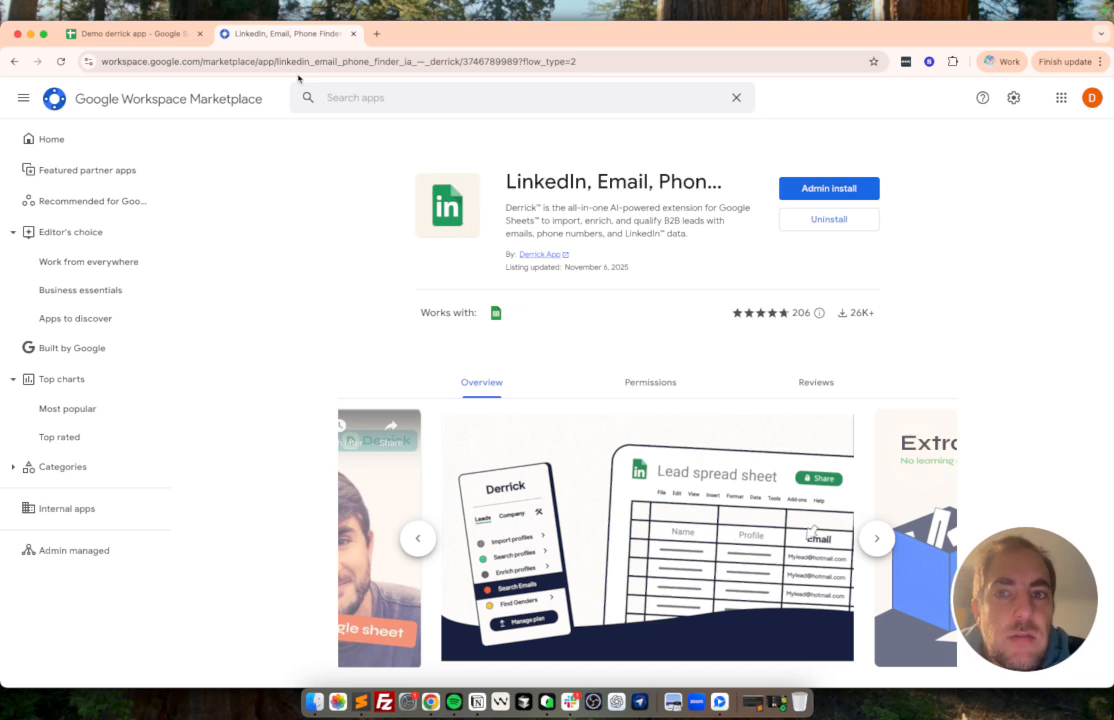
Close the Marketplace page and launch the "LinkedIn, Email, Phone Finder & IA — Derrick" extension in the spreadsheet.
left_click(353, 33)
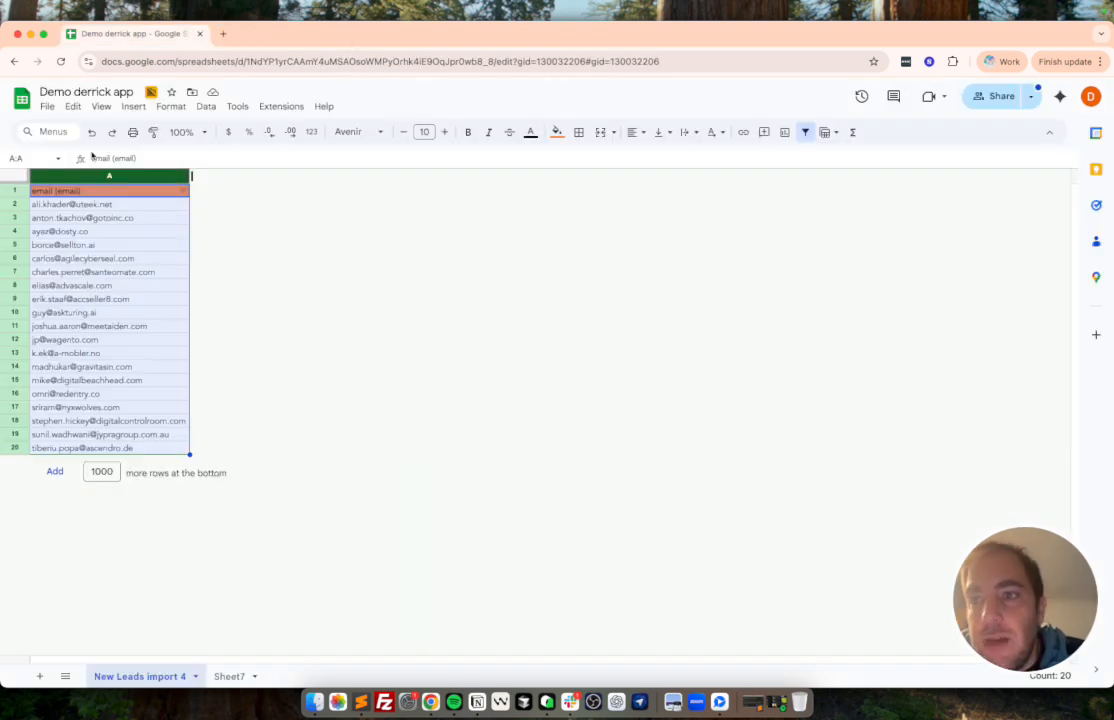
left_click(281, 106)
left_click(281, 108)
left_click(283, 111)
mouse_move(330, 295)
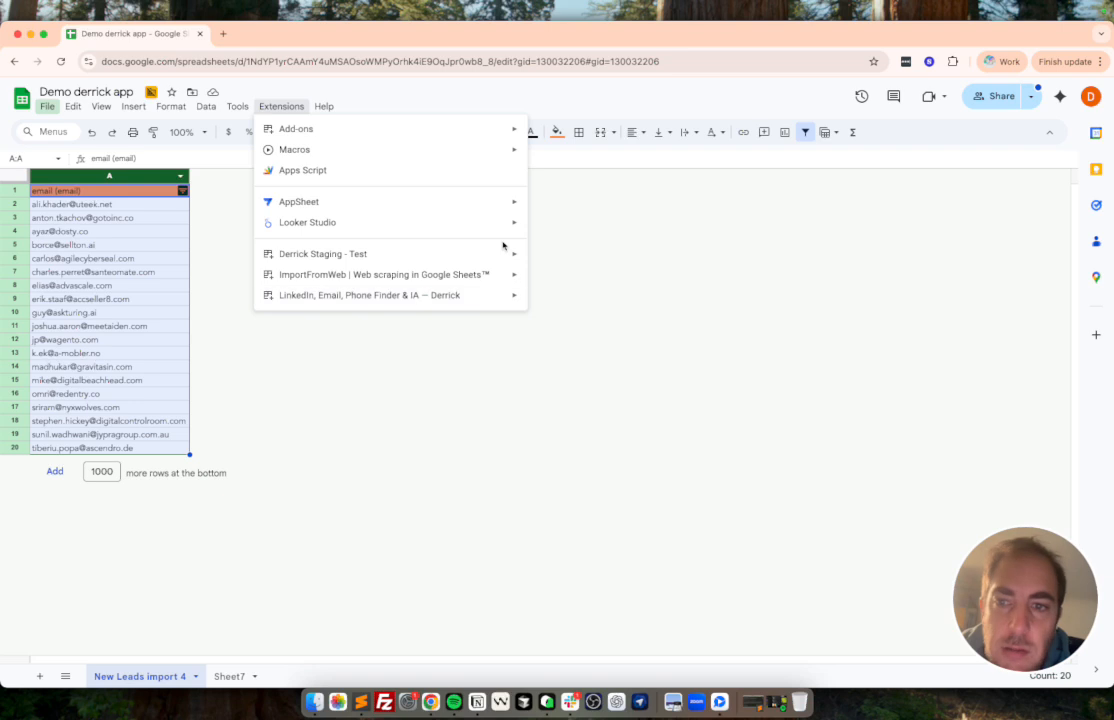
left_click(571, 302)
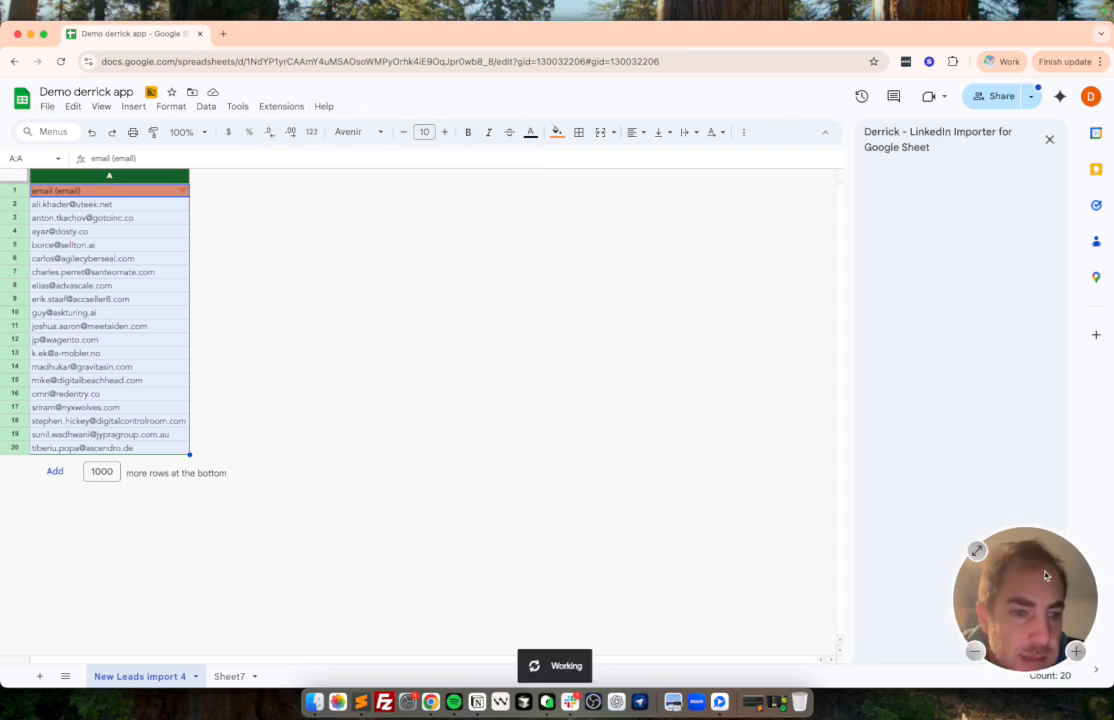
left_click_drag(1042, 582, 272, 562)
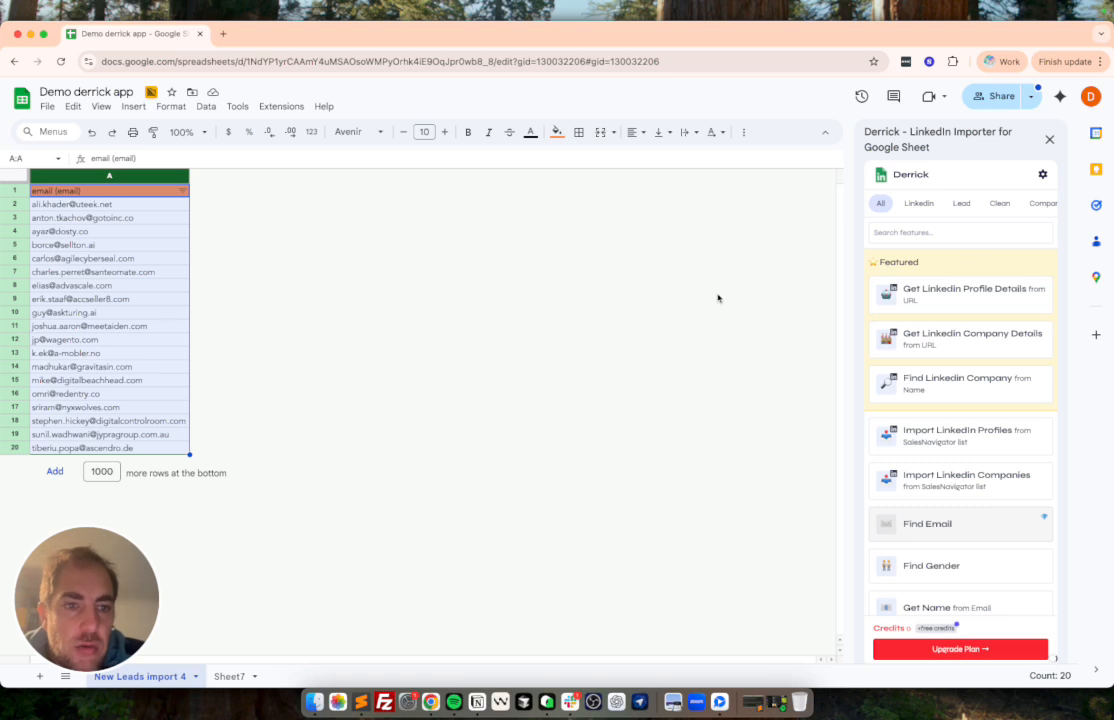
Search the Derrick features for "name", open Get Name from Email, and show the available email columns.
left_click(913, 233)
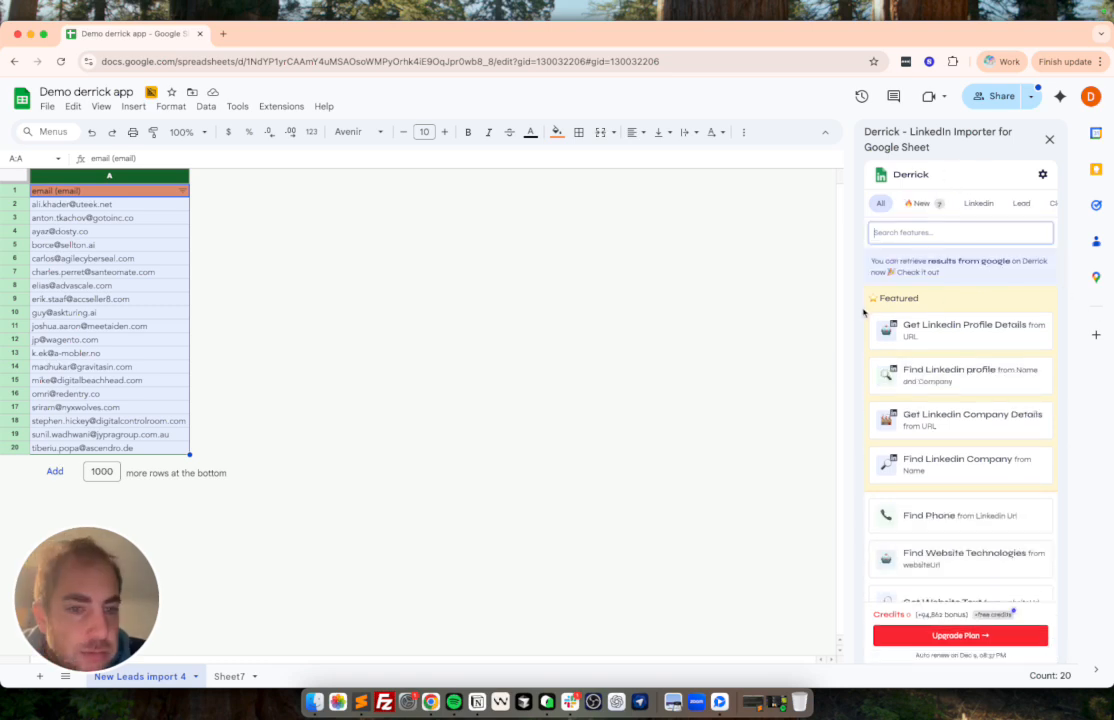
scroll(914, 306, "down", 4)
scroll(915, 303, "up", 4)
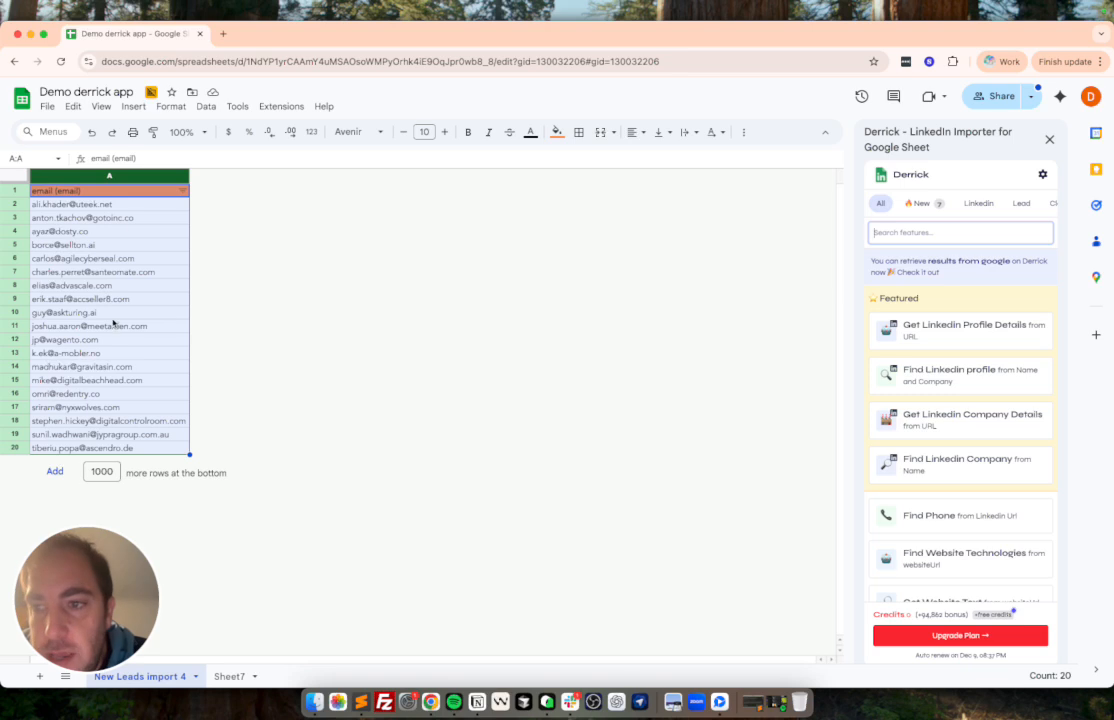
type("name")
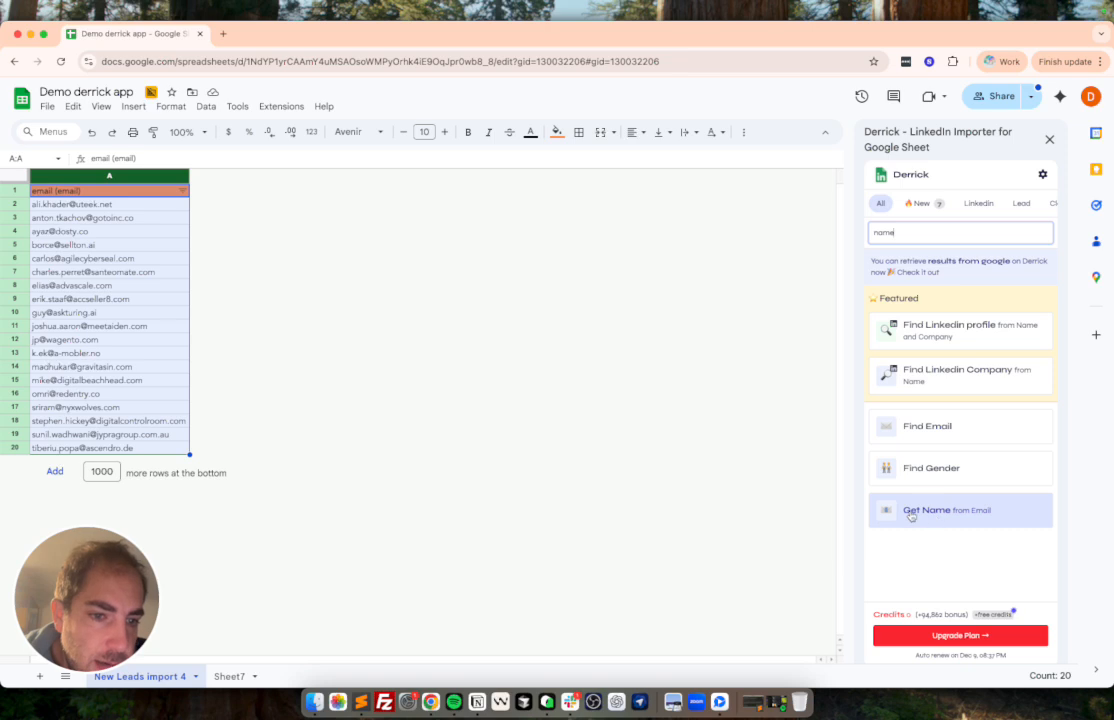
left_click(910, 516)
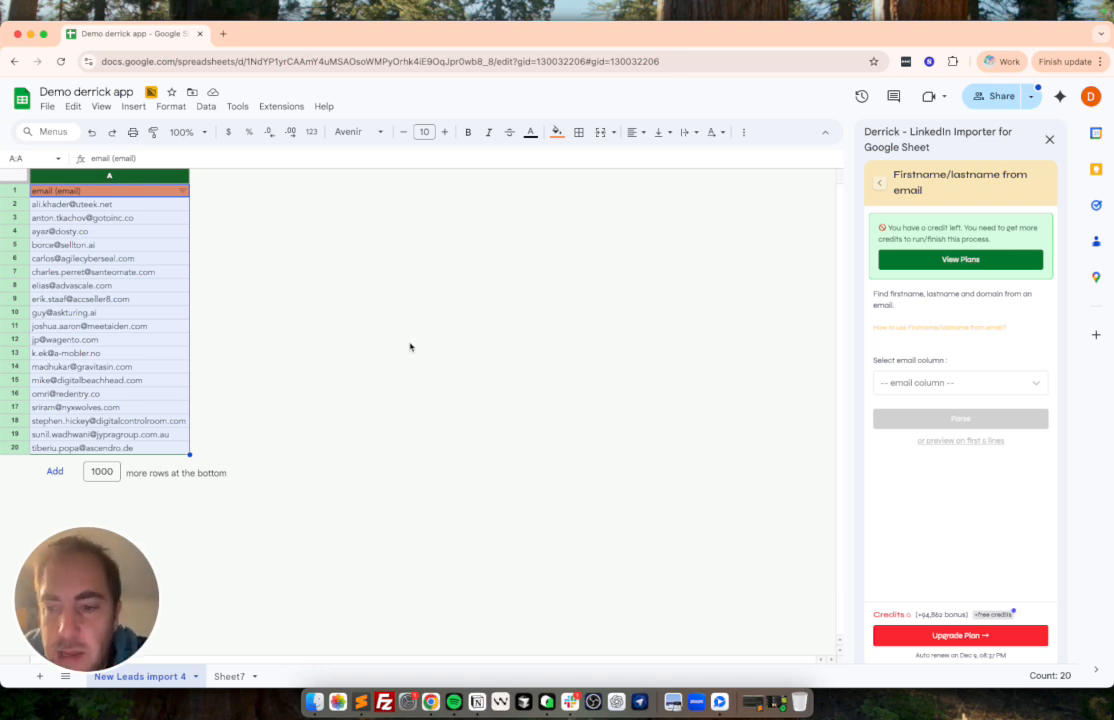
left_click(928, 381)
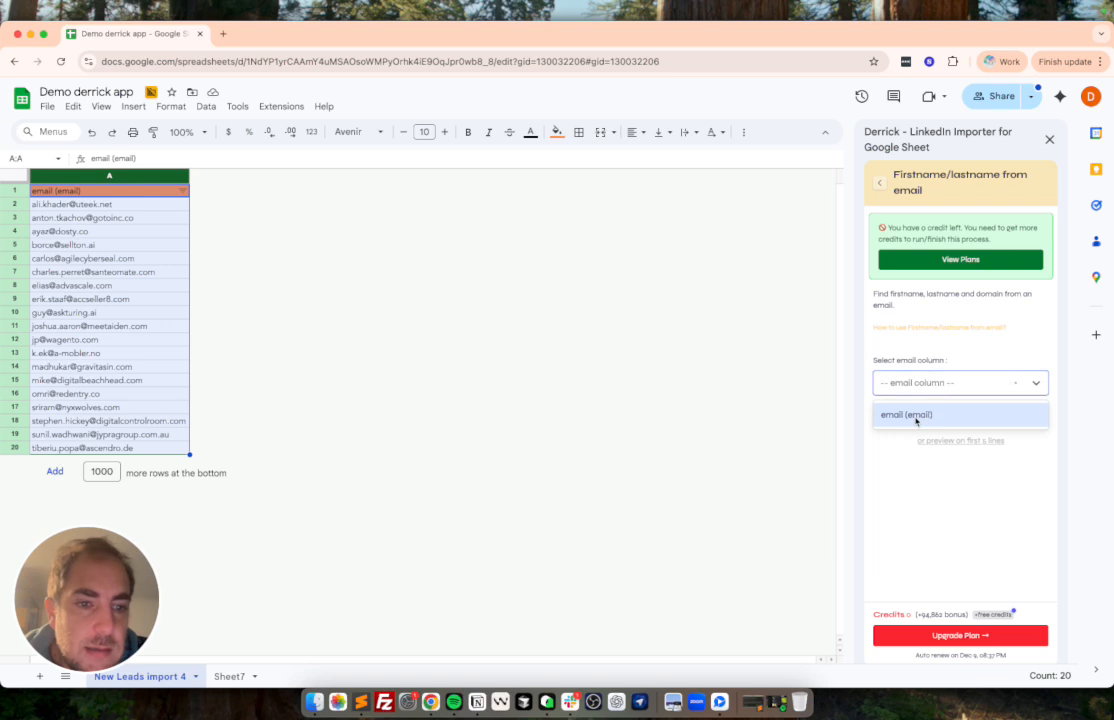
Insert a column to the right of the email column and enter "fenaduzjnds" as its header.
left_click(151, 181)
right_click(151, 181)
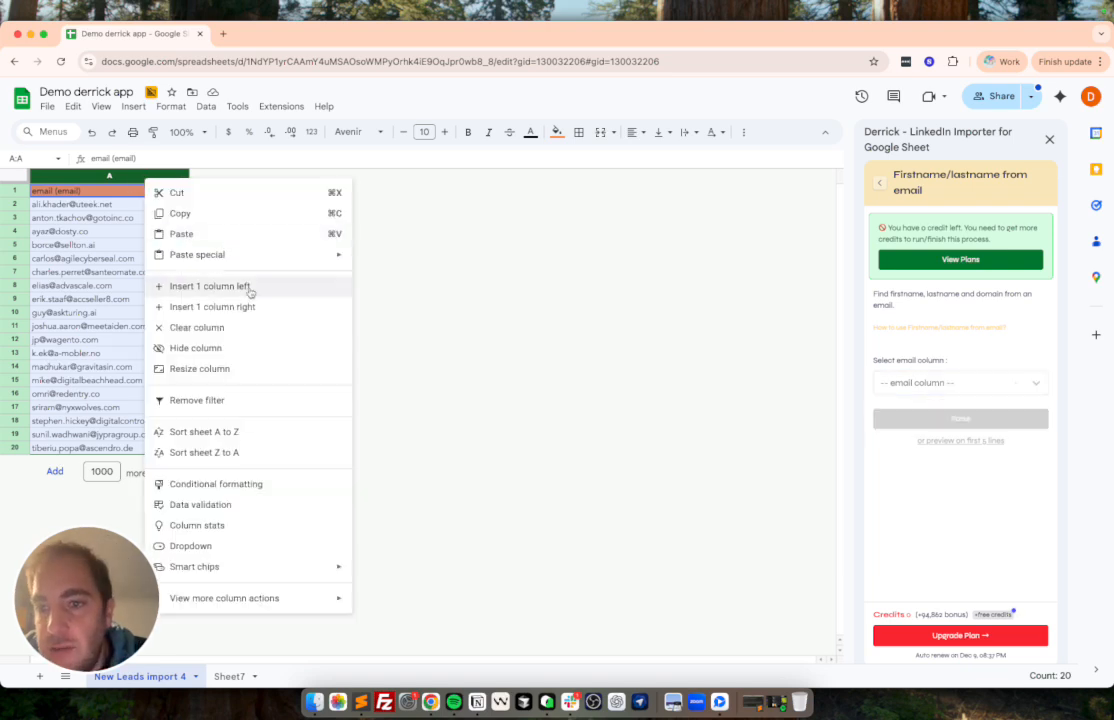
left_click(211, 306)
left_click(233, 196)
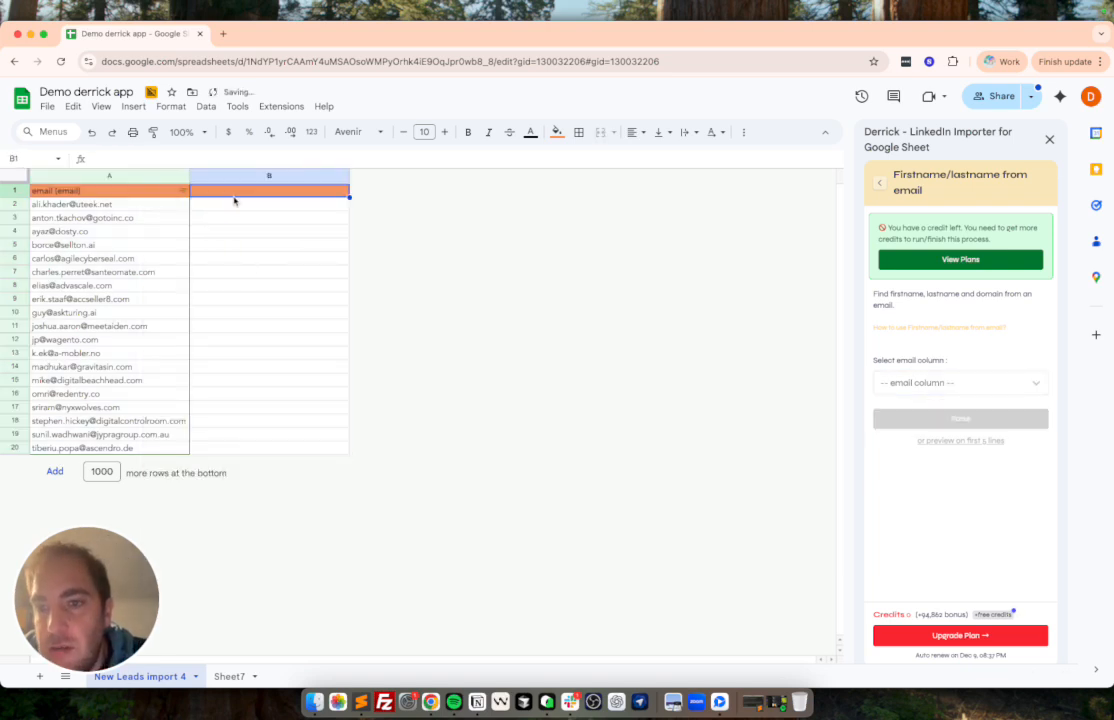
type("fenaduzjnds")
left_click(270, 286)
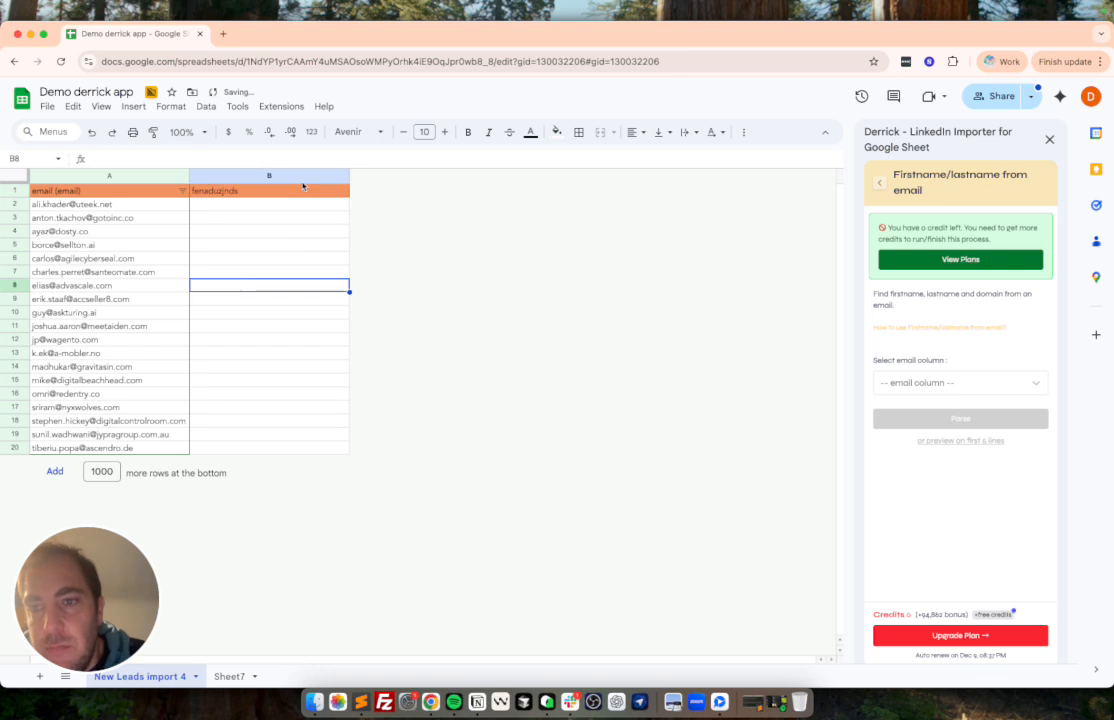
Insert a column to the right of column B and enter "dzad,iaksd," as its header.
right_click(300, 178)
left_click(367, 306)
left_click(390, 191)
type("dzad,iaksd,")
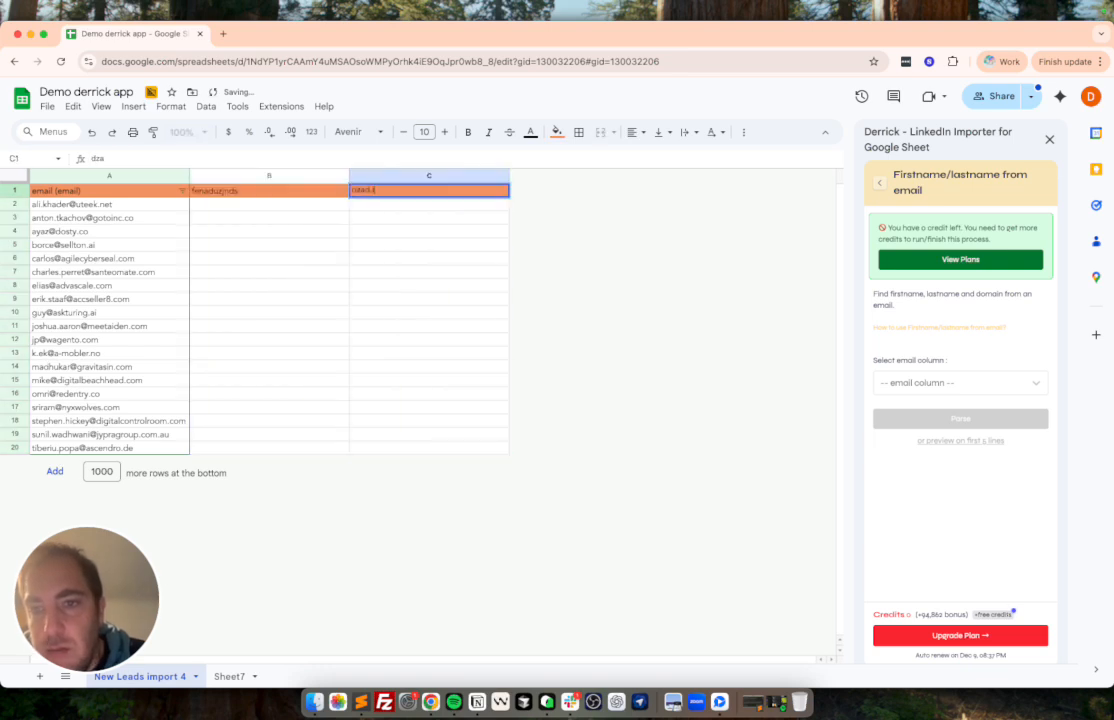
left_click(430, 258)
Insert a column to the right of column C, enter "dazda" as its header, and highlight the header row.
right_click(440, 177)
left_click(495, 304)
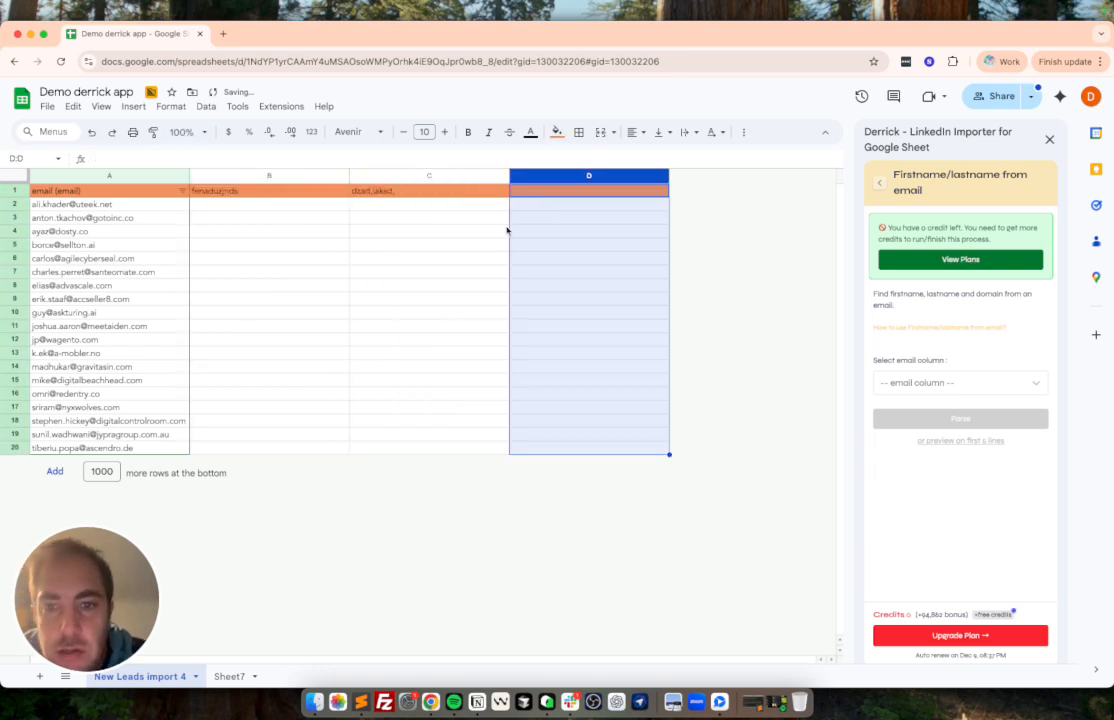
left_click(543, 200)
left_click(542, 191)
type("dazda")
key("Return")
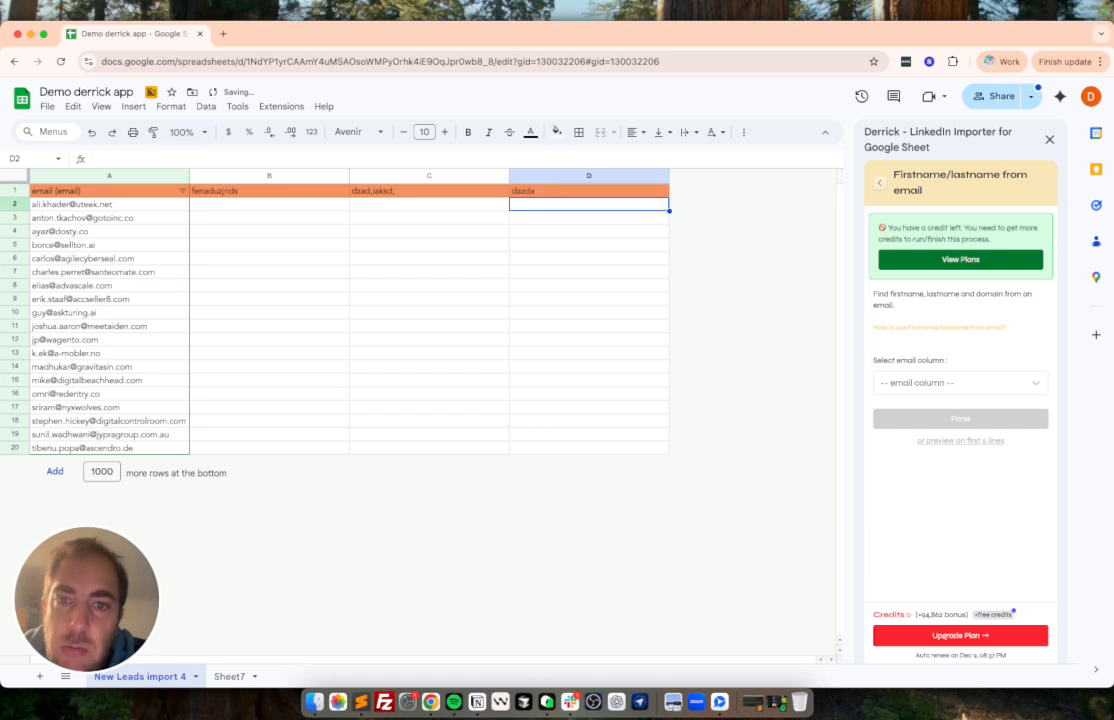
left_click(14, 190)
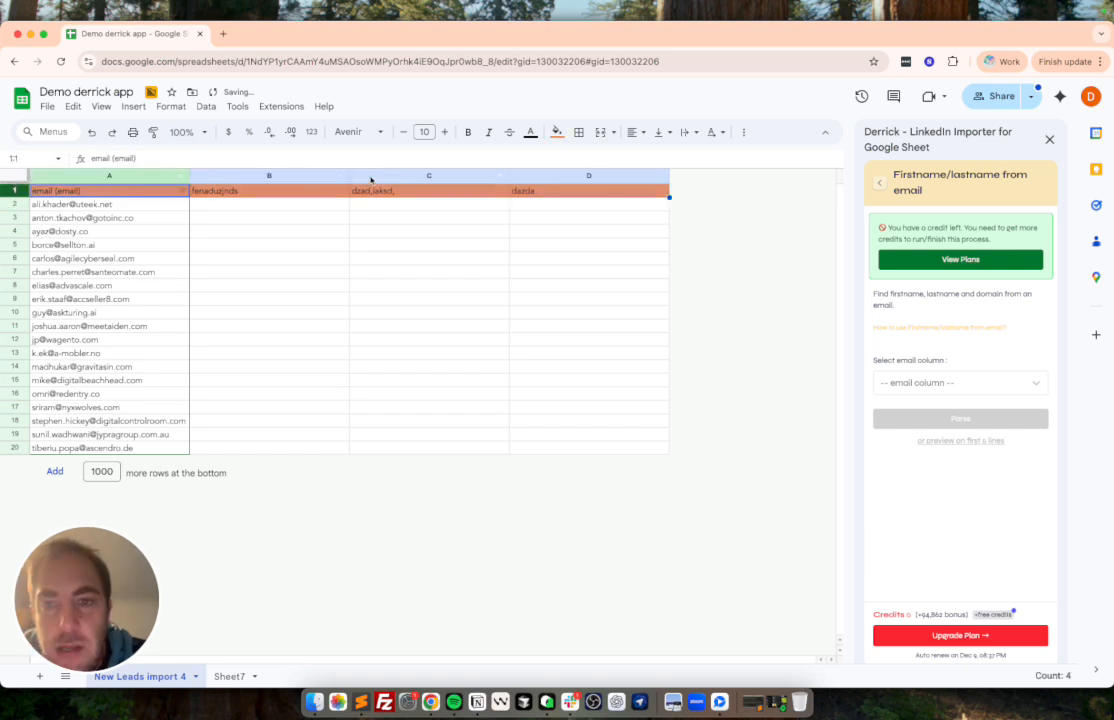
left_click(276, 272)
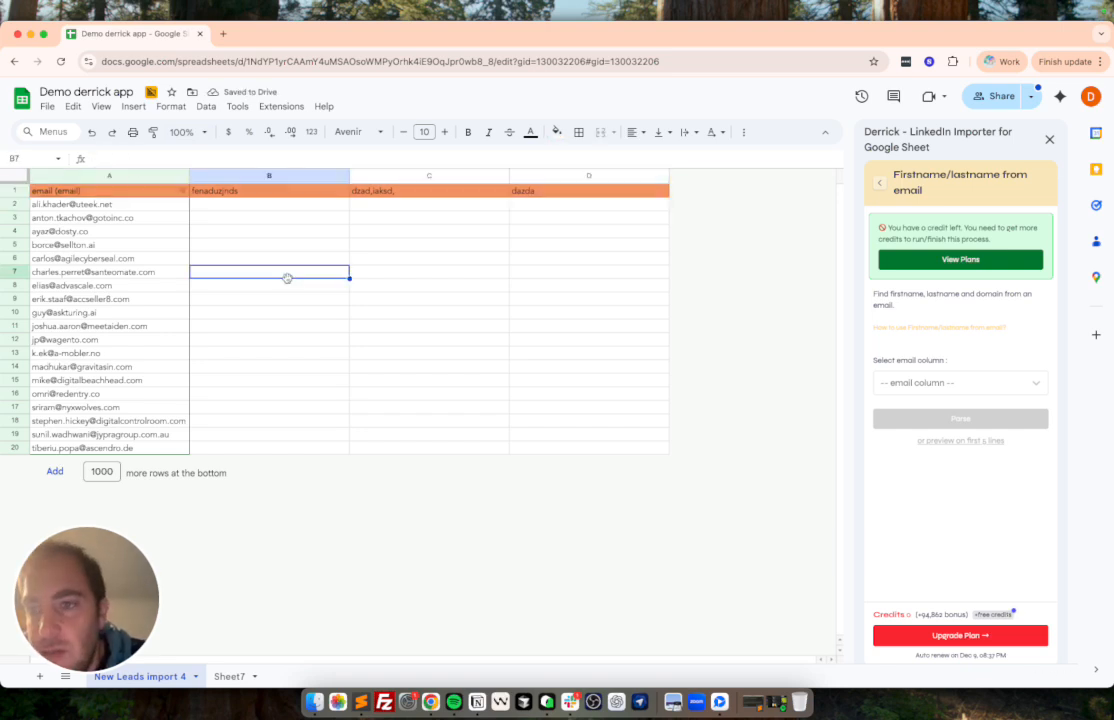
Choose "email (email)" as the email column and run the parsing of first names and last names.
left_click(946, 384)
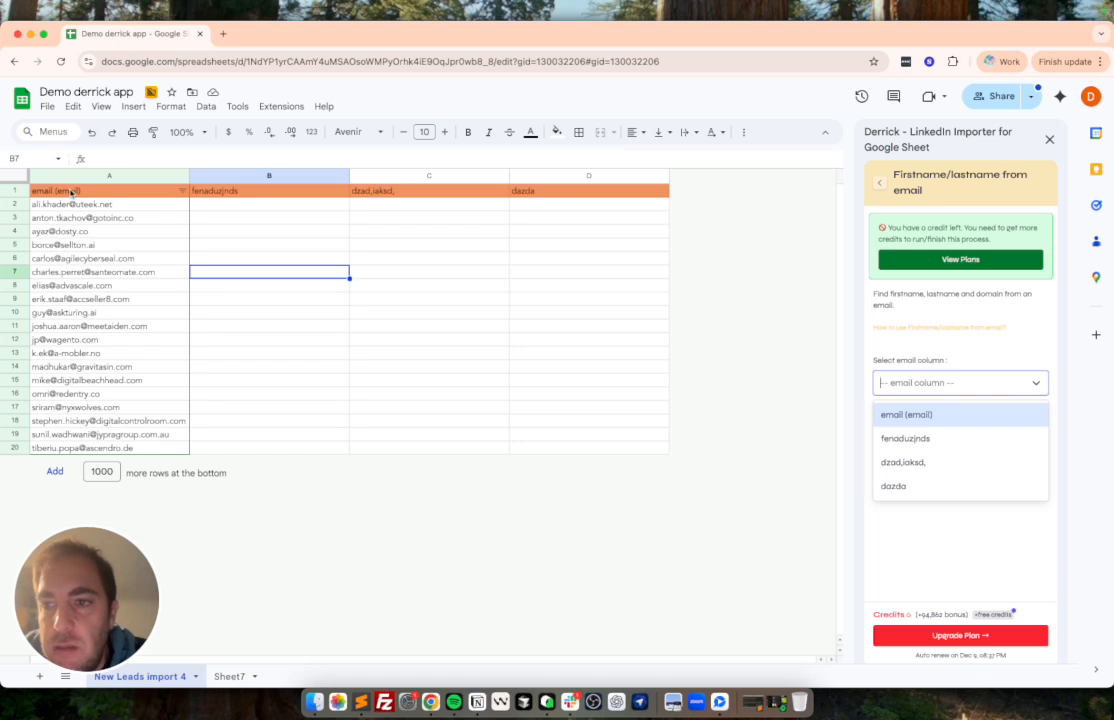
left_click(921, 414)
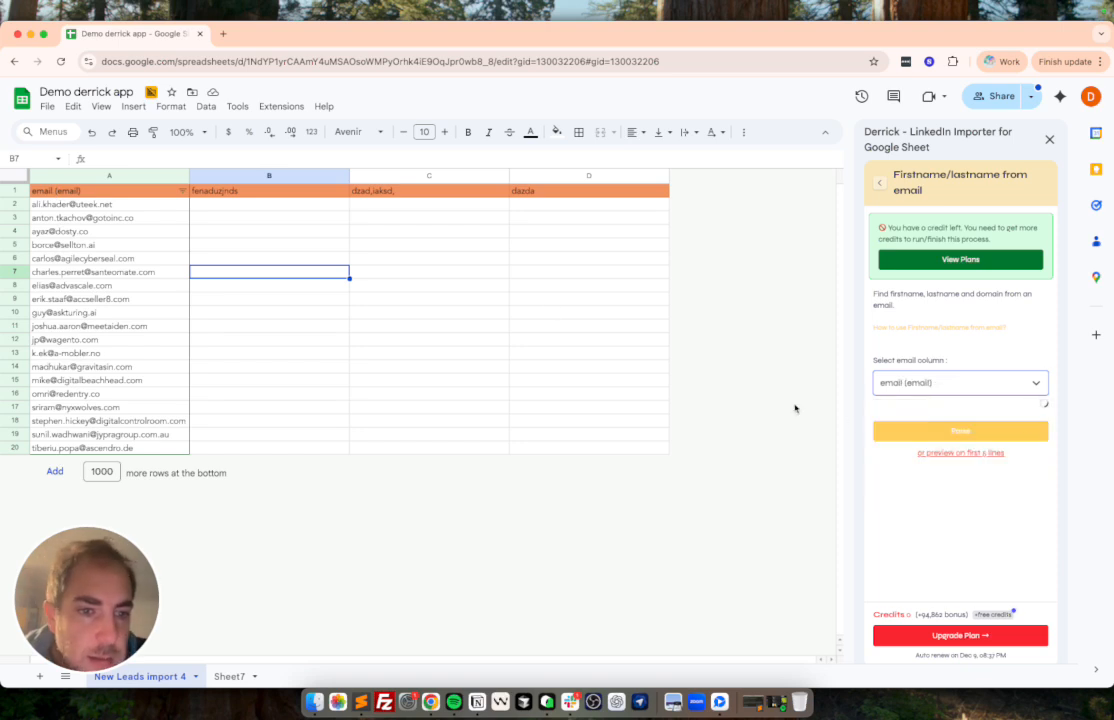
left_click(957, 431)
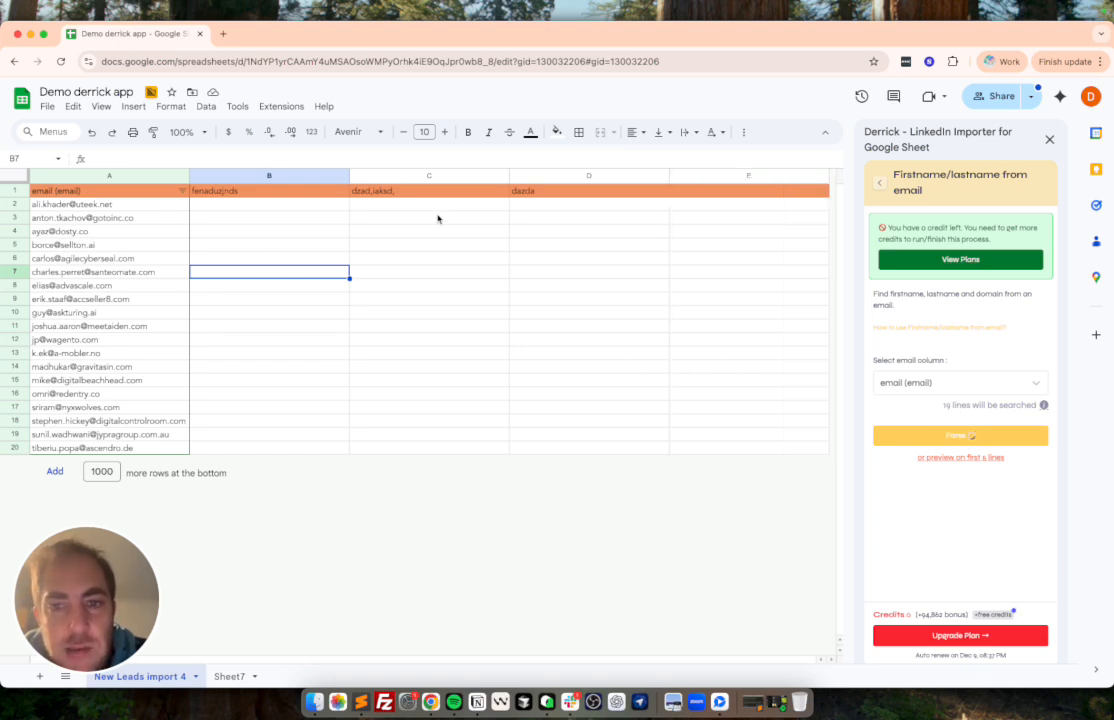
Examine the added first name, last name, domain and status columns and compare the extracted names with the source emails.
scroll(437, 219, "right", 5)
left_click(352, 197)
scroll(352, 197, "right", 2)
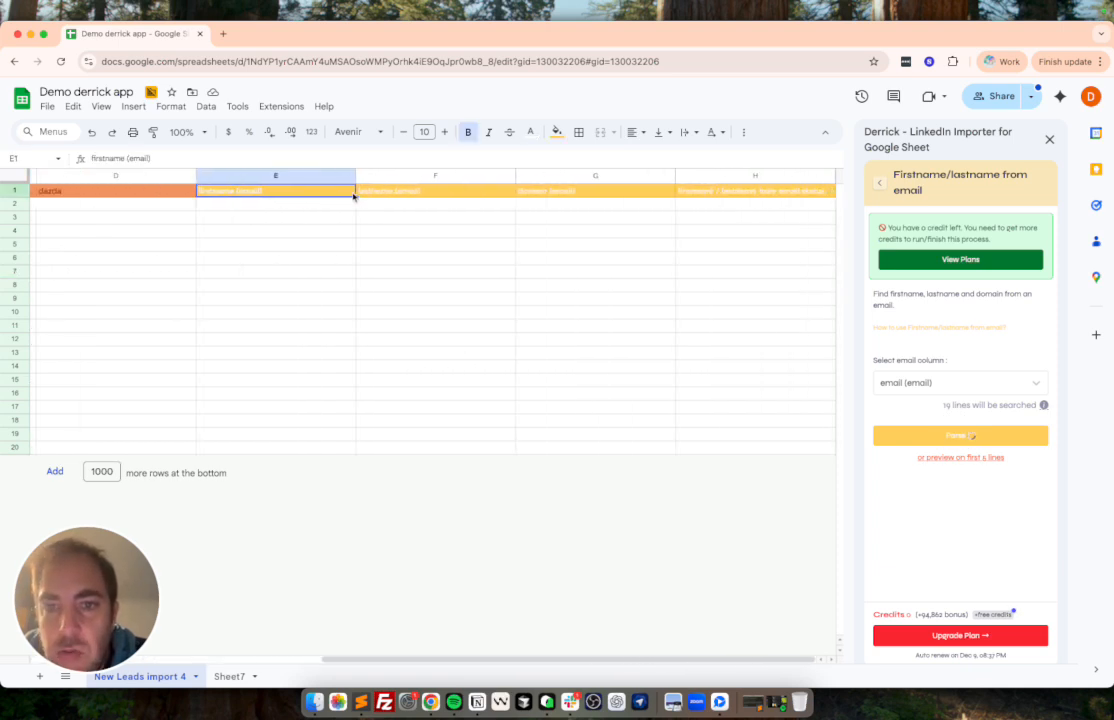
left_click(792, 190, "shift")
scroll(393, 218, "left", 5)
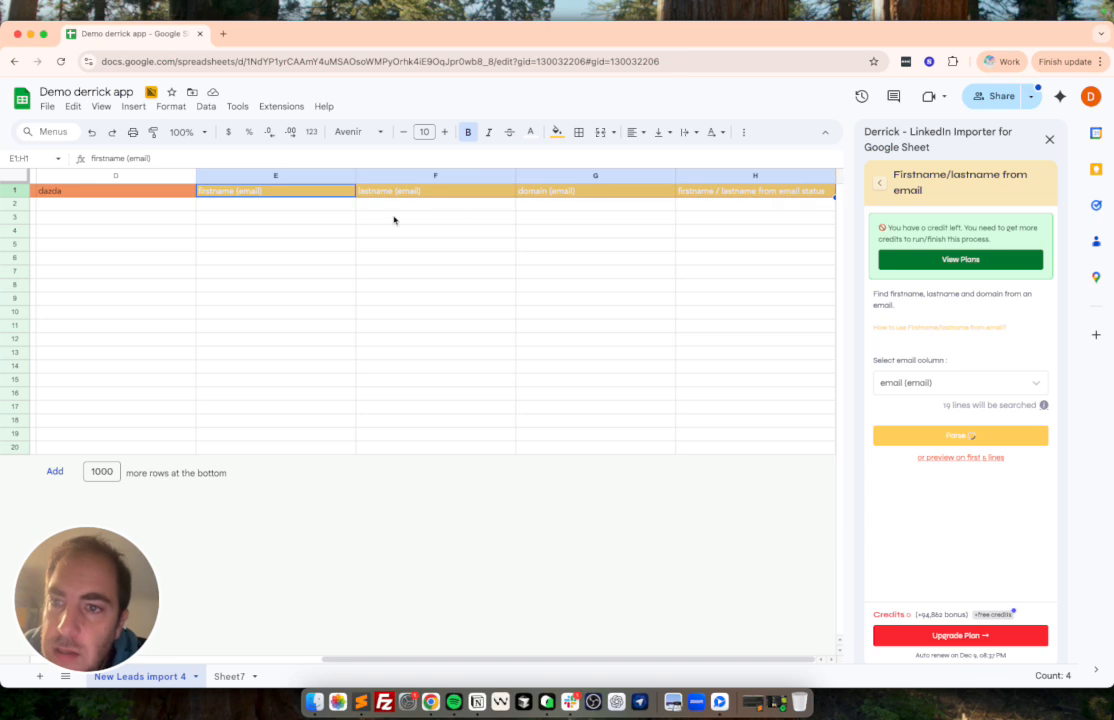
left_click_drag(134, 208, 124, 448)
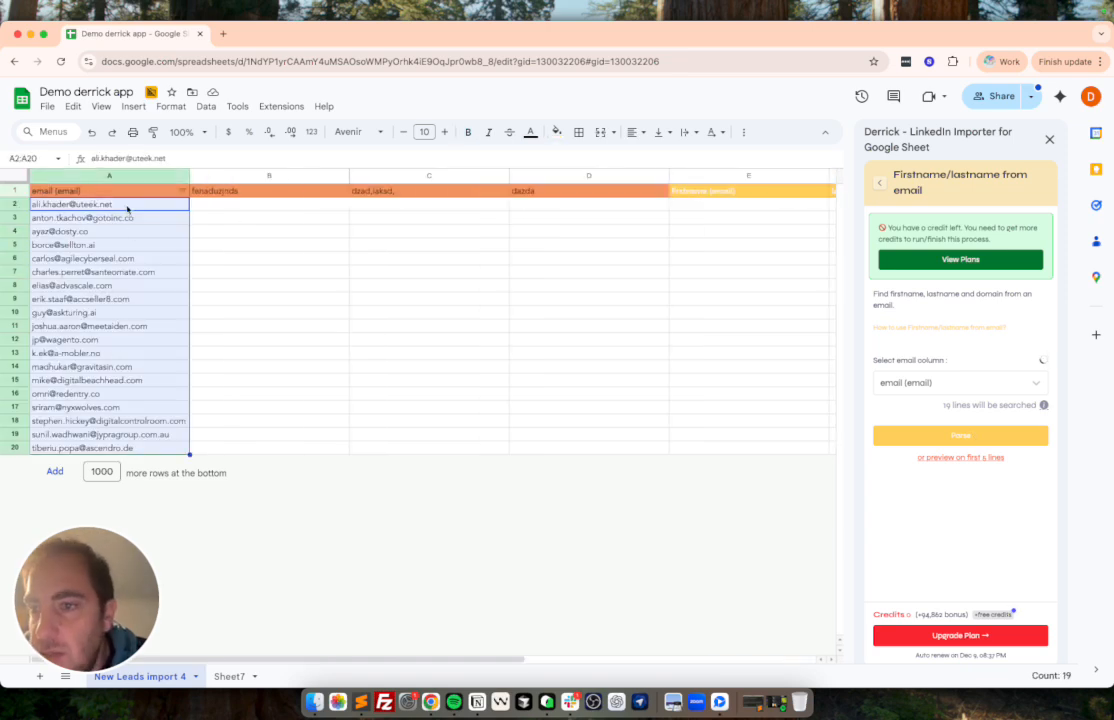
scroll(114, 318, "right", 5)
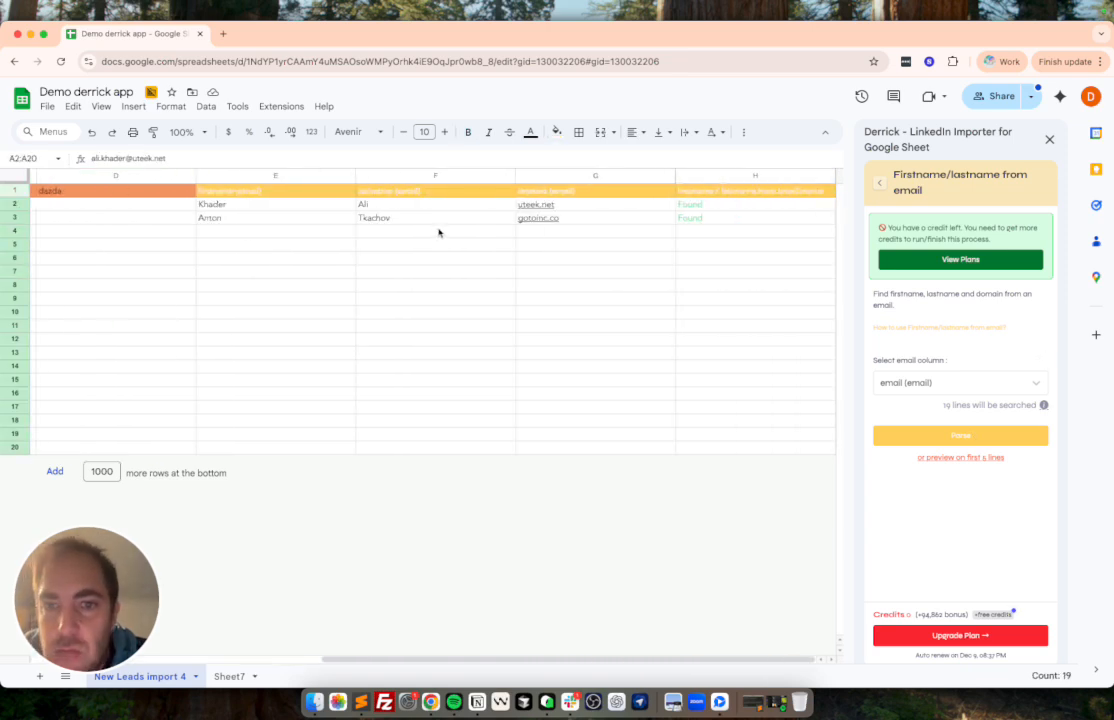
left_click(273, 206)
left_click(398, 210)
left_click(251, 218)
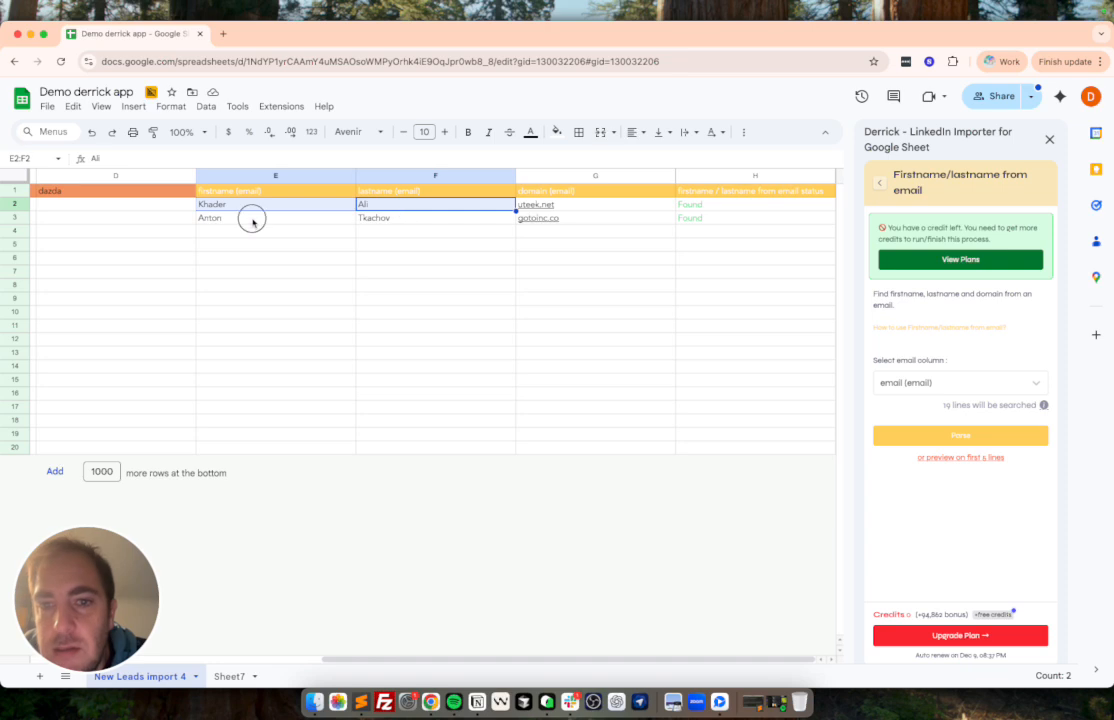
left_click(392, 220)
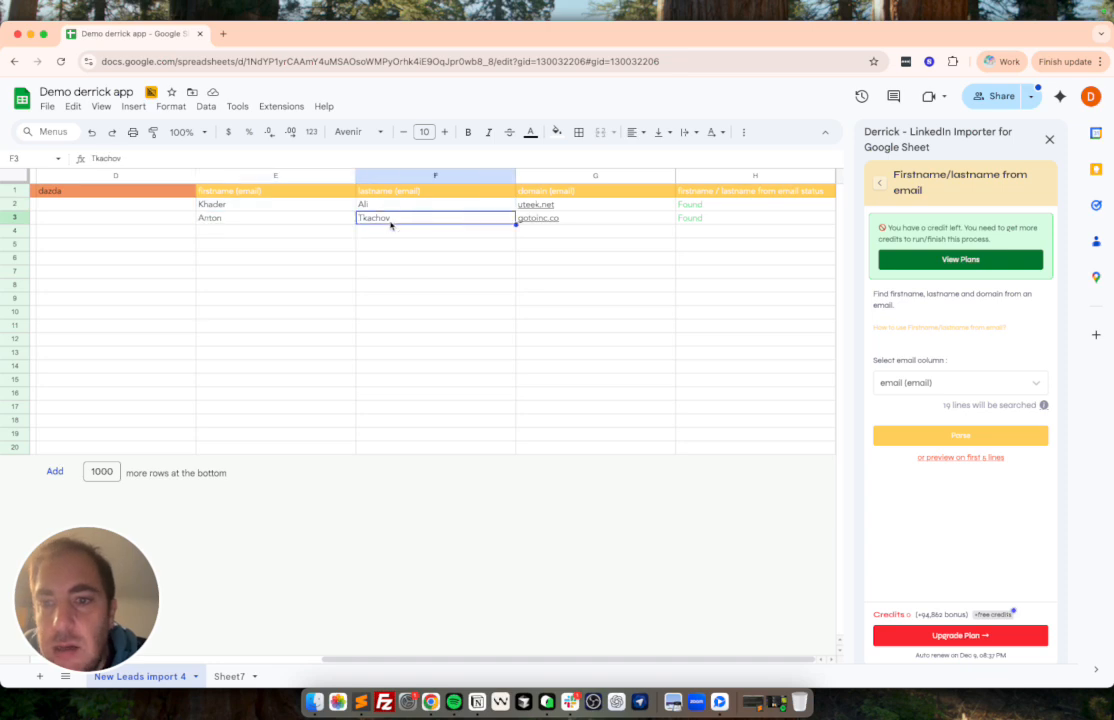
Review the extracted first names, last names and domains in rows 2 and 3 against their source emails.
left_click(290, 205)
left_click(440, 206)
left_click(600, 205)
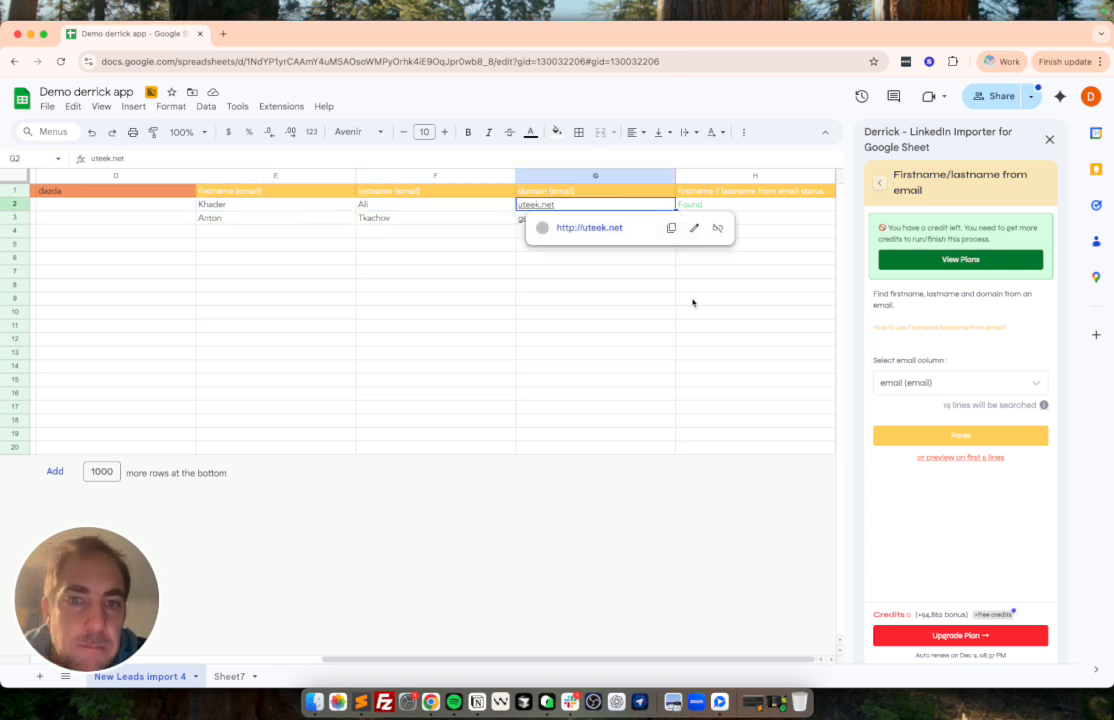
left_click(564, 288)
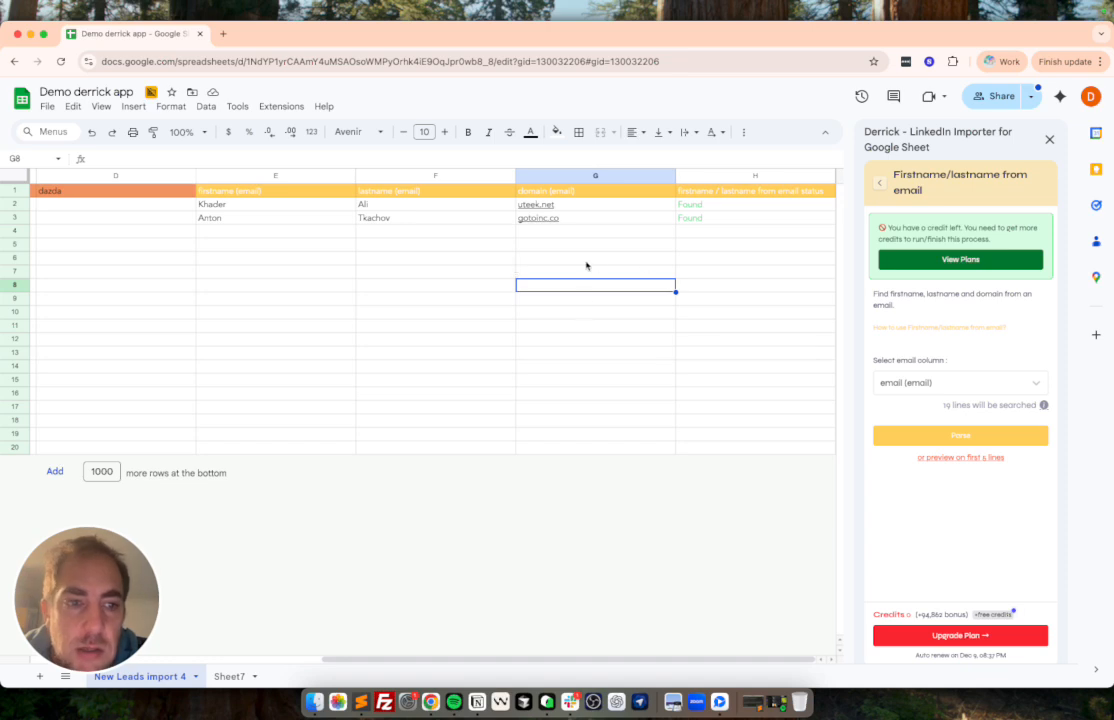
scroll(545, 231, "left", 5)
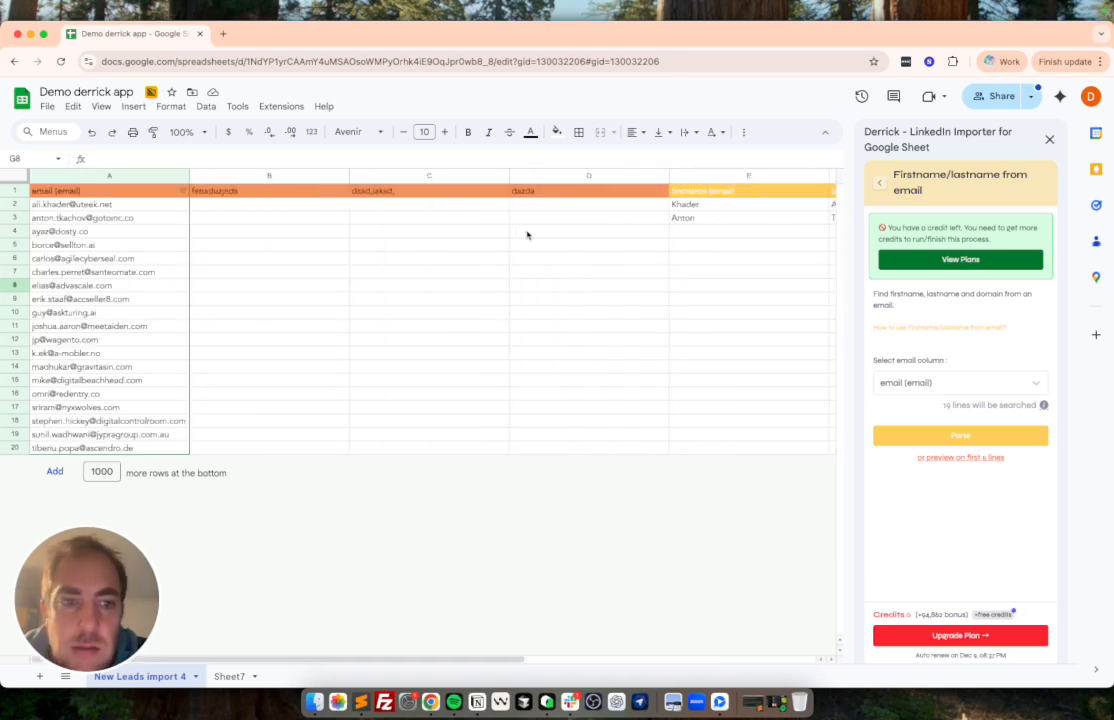
left_click_drag(258, 204, 563, 212)
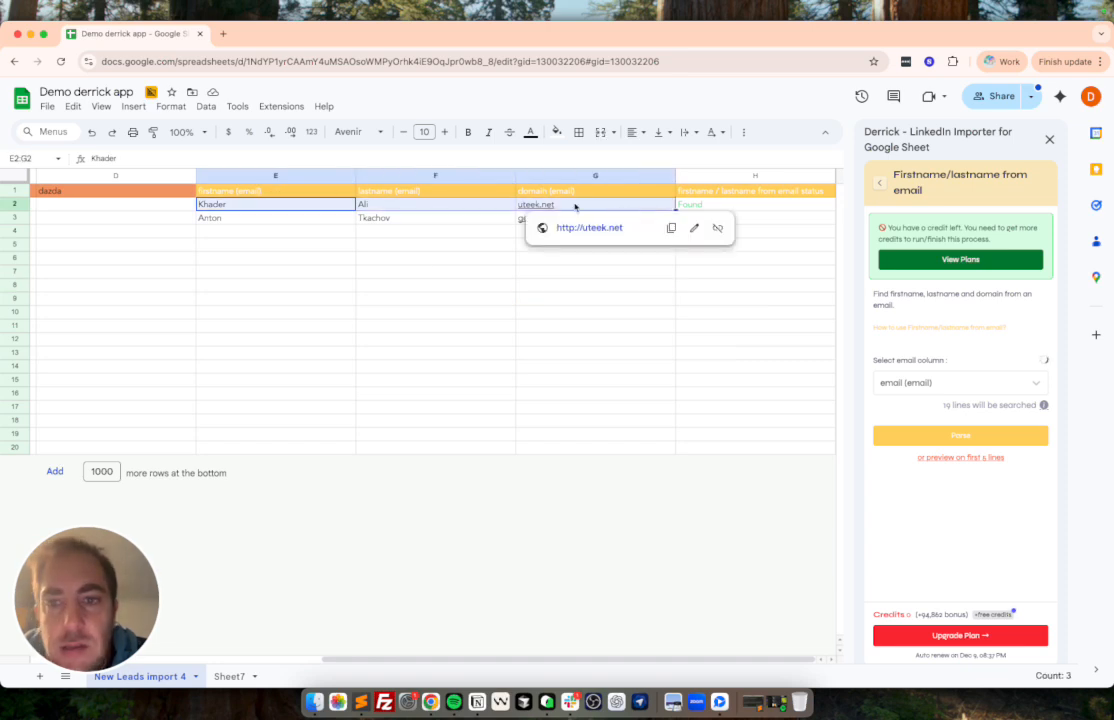
left_click_drag(301, 222, 434, 224)
left_click_drag(256, 204, 443, 206)
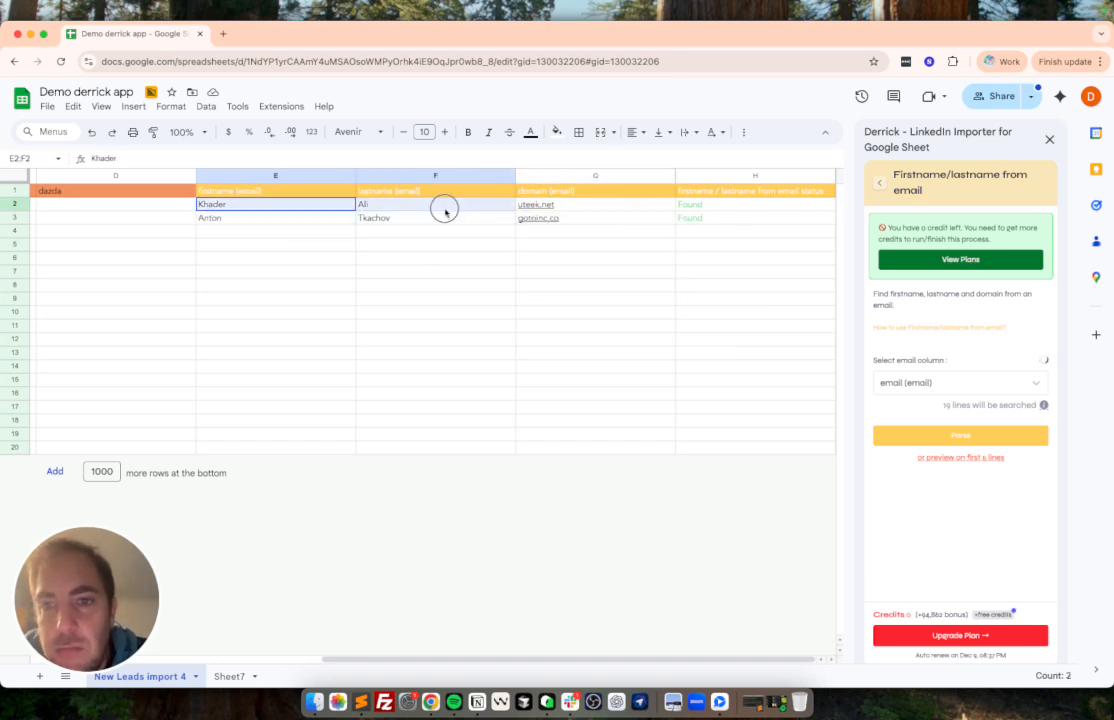
left_click(257, 222)
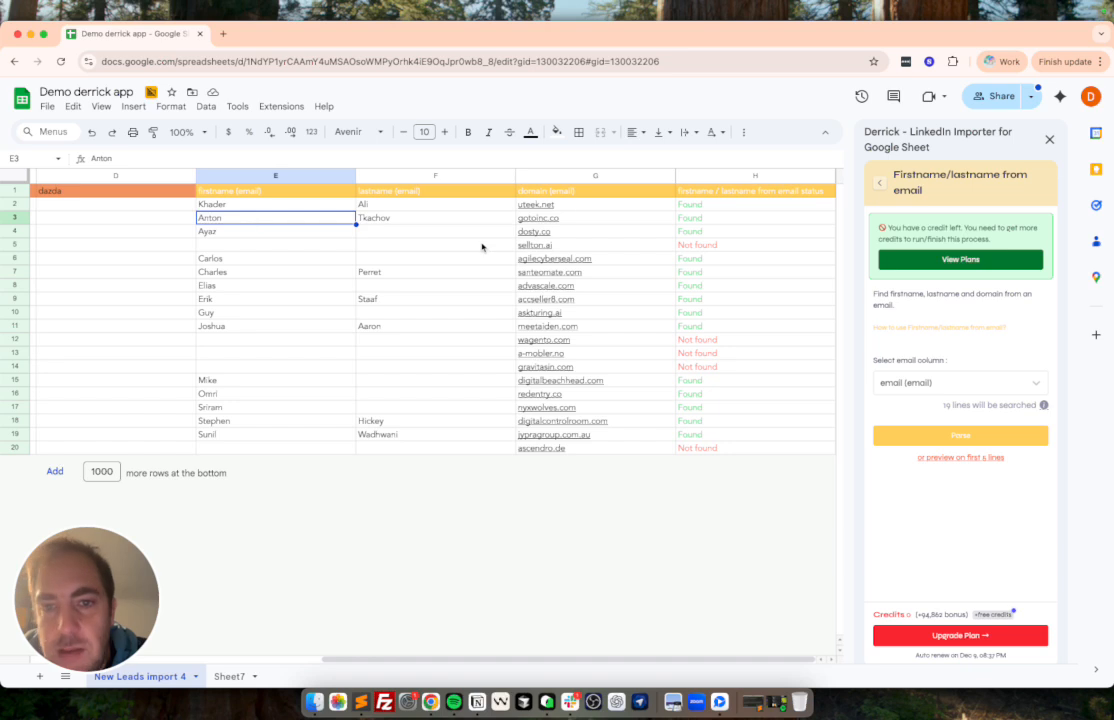
Compare the first name and last name results with the source emails in column A, checking row 5 in particular.
scroll(262, 250, "left", 5)
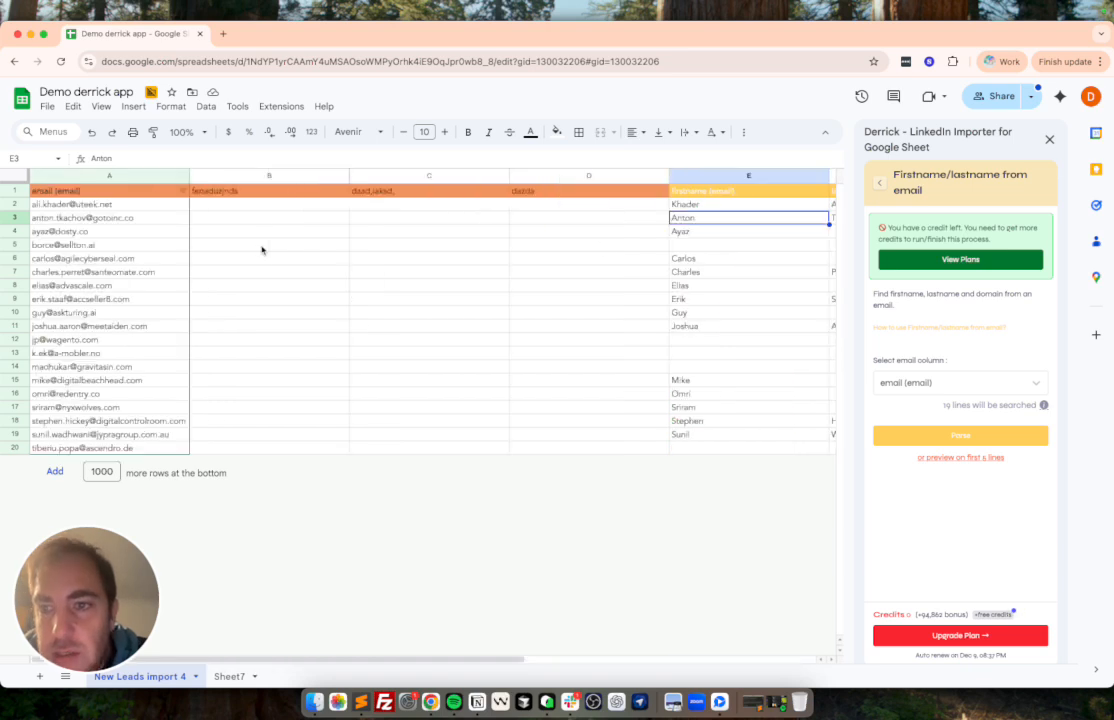
scroll(200, 252, "right", 5)
left_click_drag(259, 257, 346, 455)
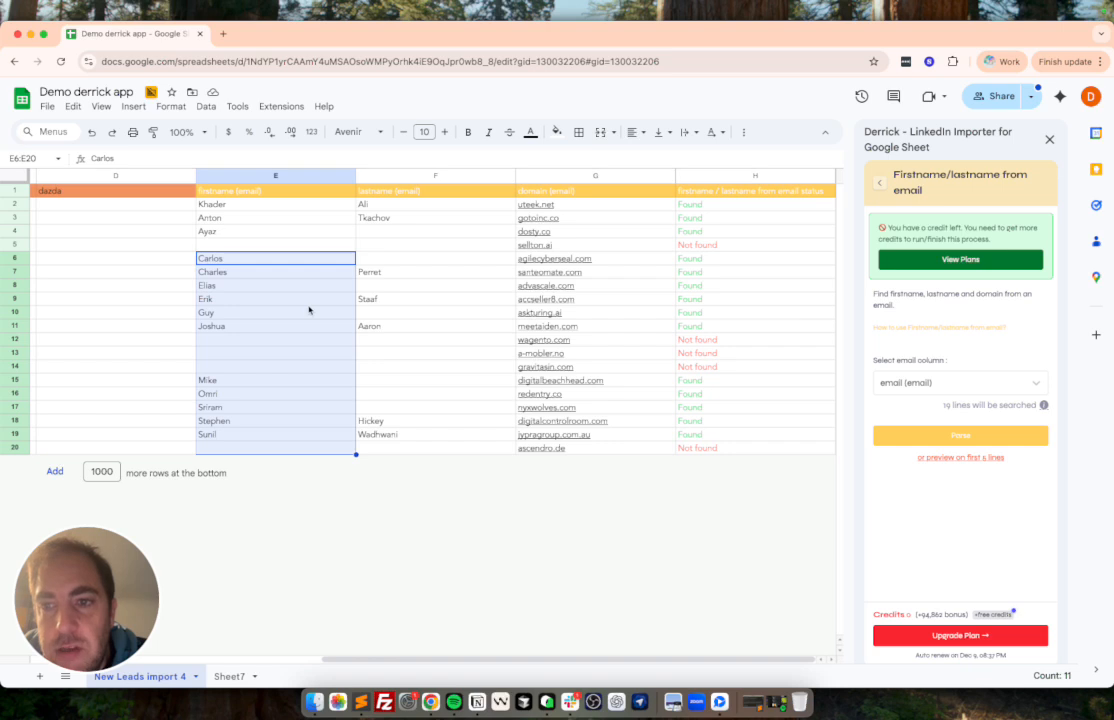
left_click_drag(258, 243, 428, 243)
scroll(221, 251, "left", 5)
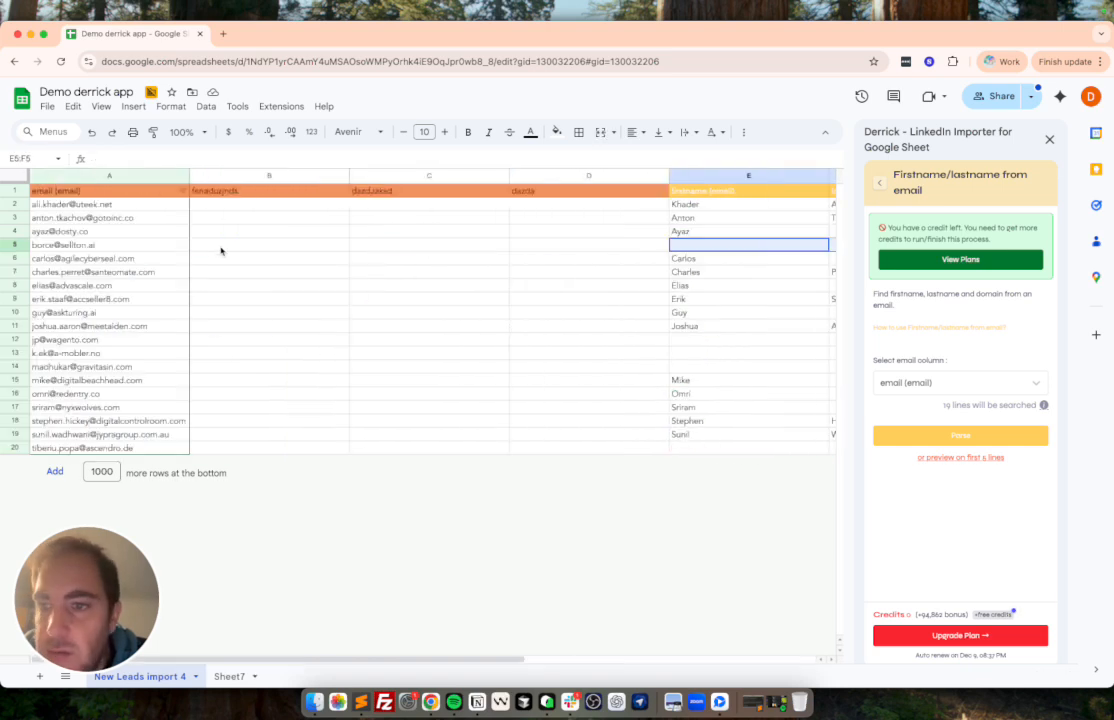
left_click(589, 245)
left_click(109, 245)
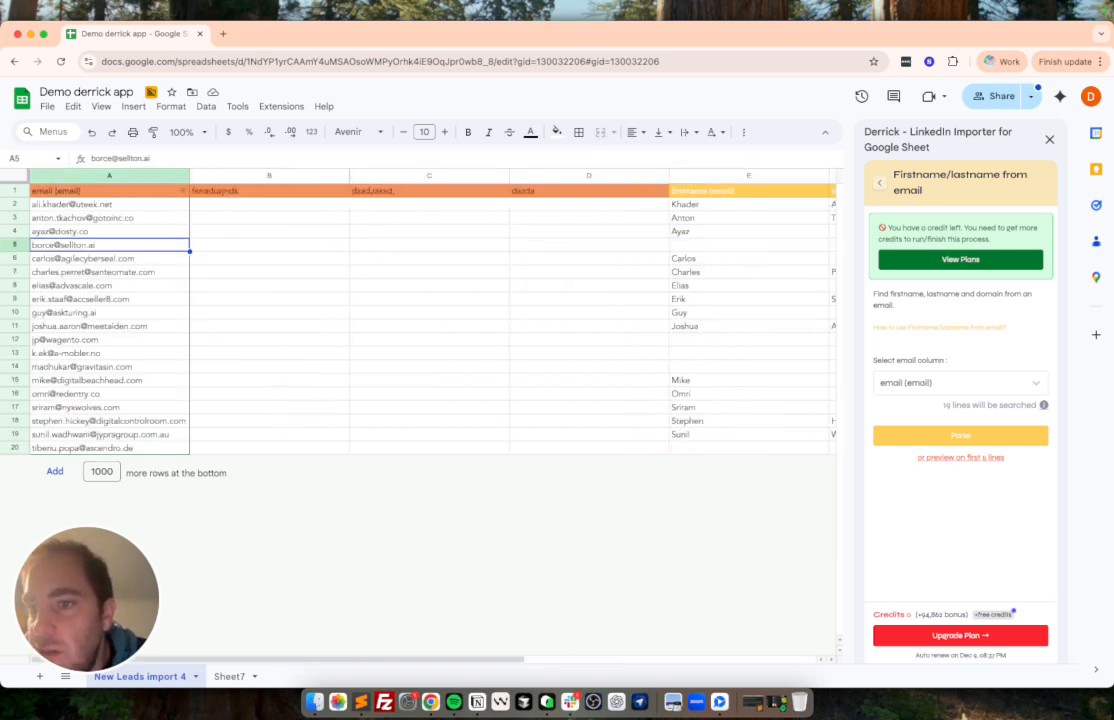
key("Right")
key("Right")
key("Right")
key("Right")
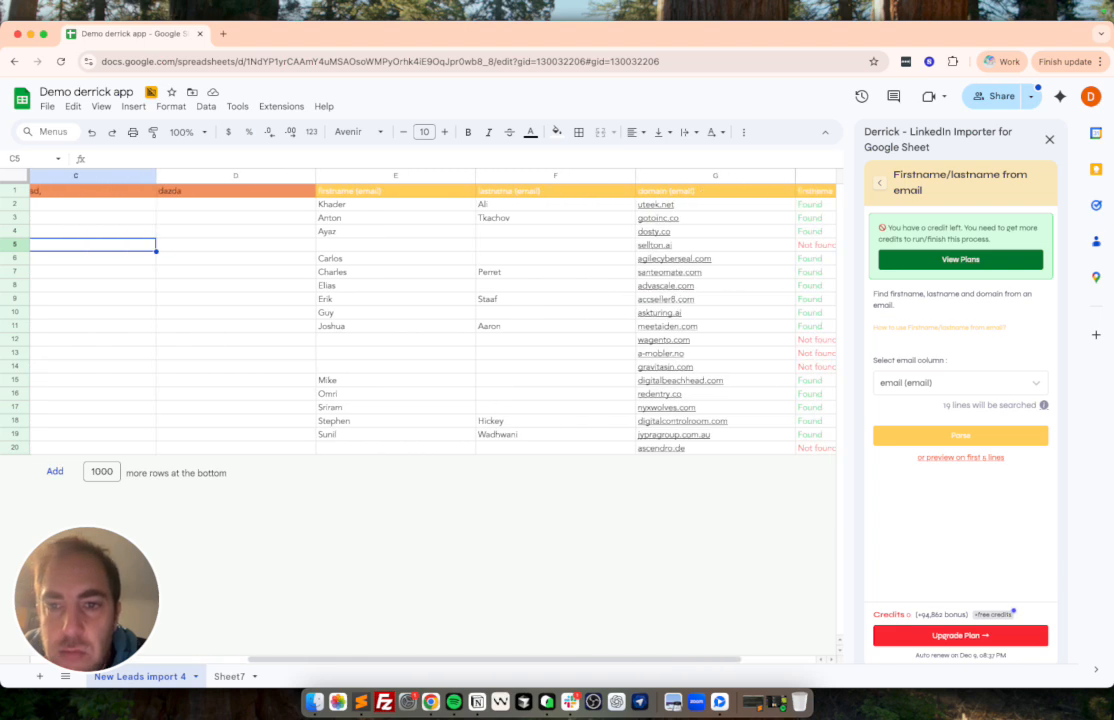
scroll(435, 320, "right", 1)
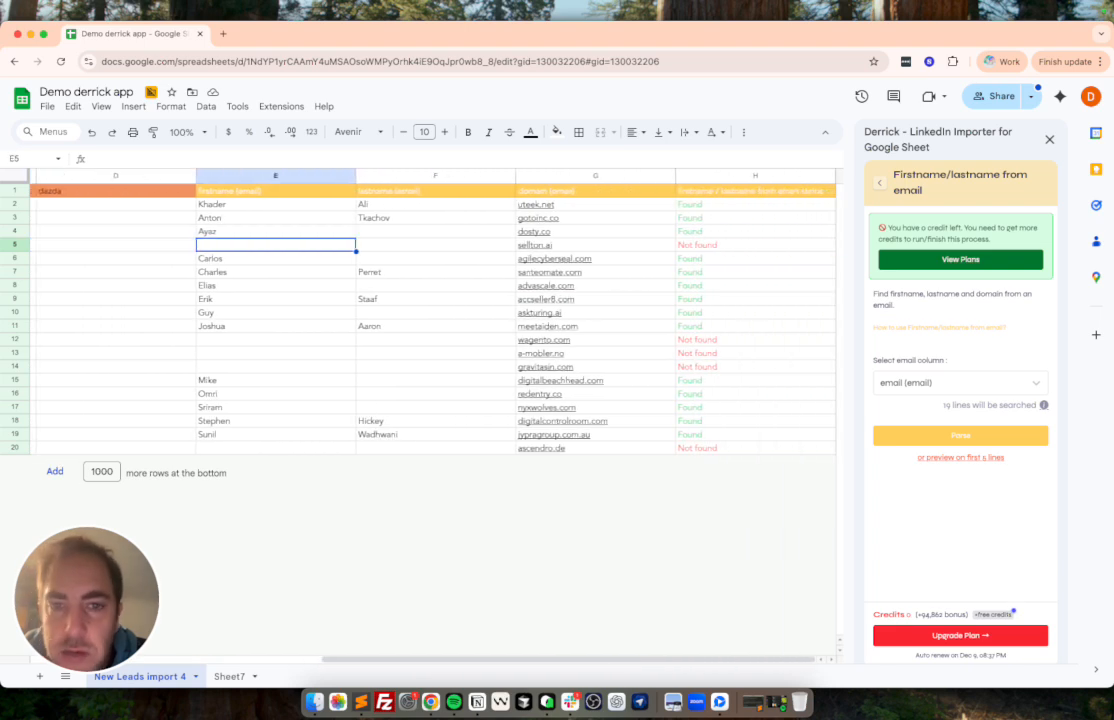
Check row 5's domain and status, and select the status results in H2:H20 for review.
left_click(629, 246)
left_click(729, 248)
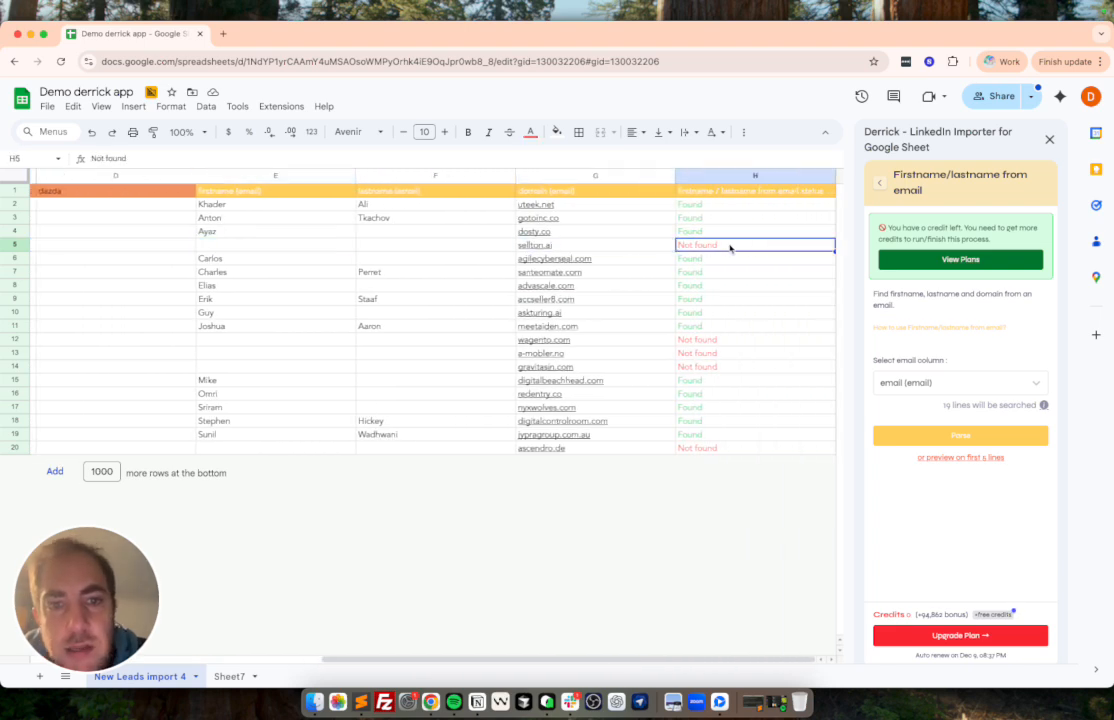
left_click_drag(751, 205, 748, 455)
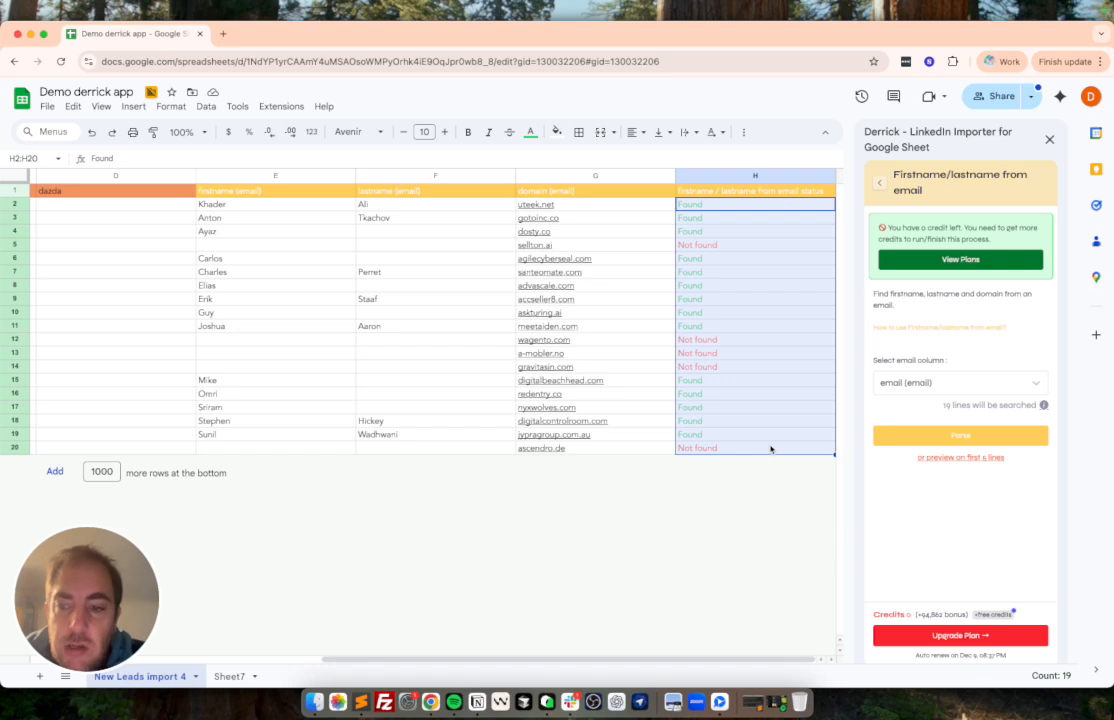
mouse_move(572, 375)
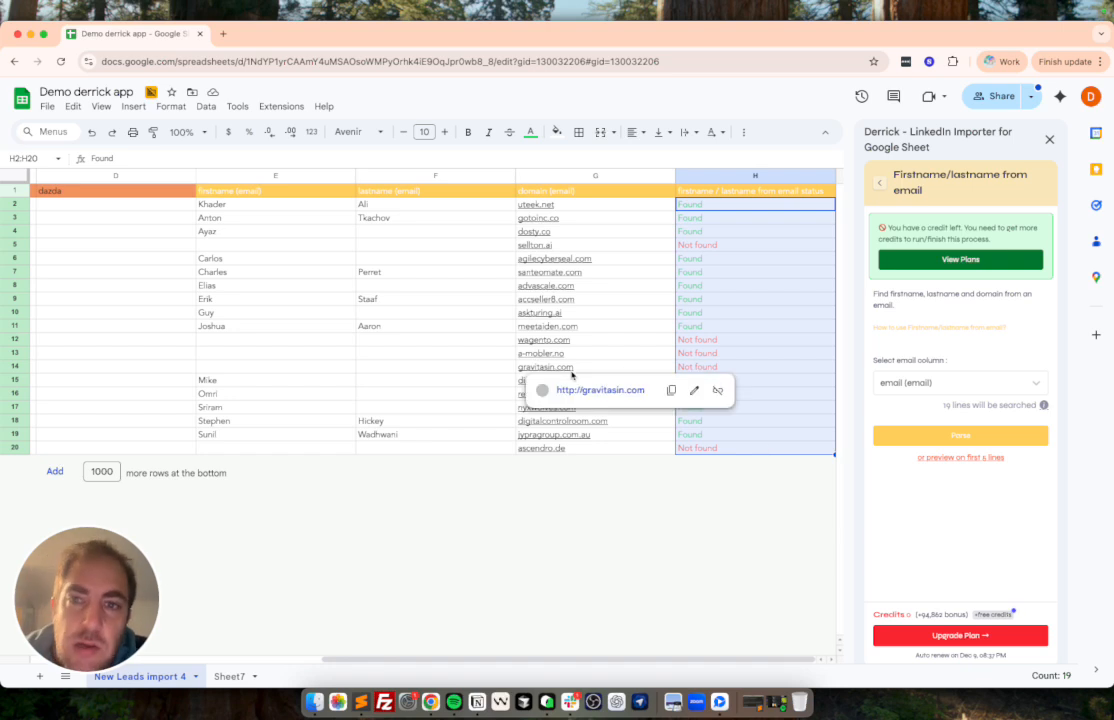